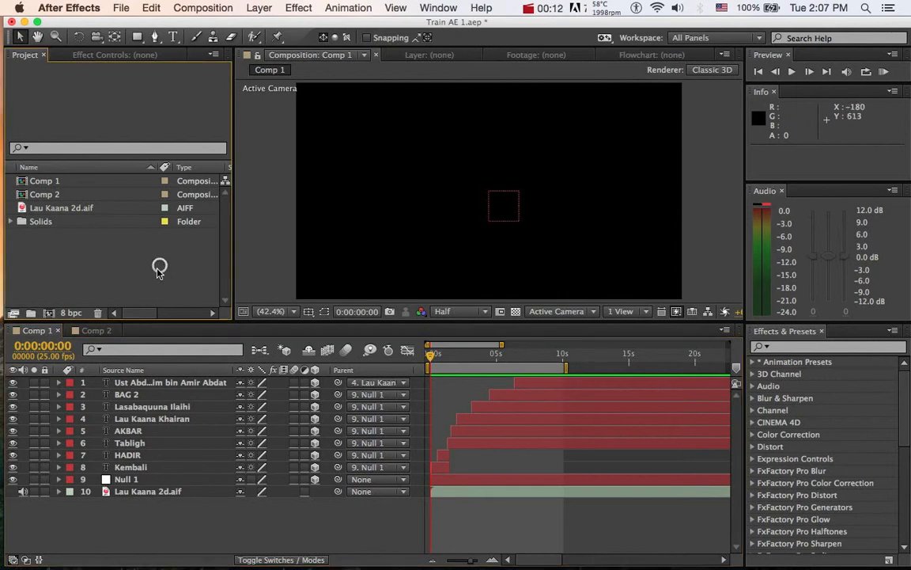
Create a new composition with the default HDV/HDTV 720 25 settings.
{"action": "right_click", "coordinate": [57, 256]}
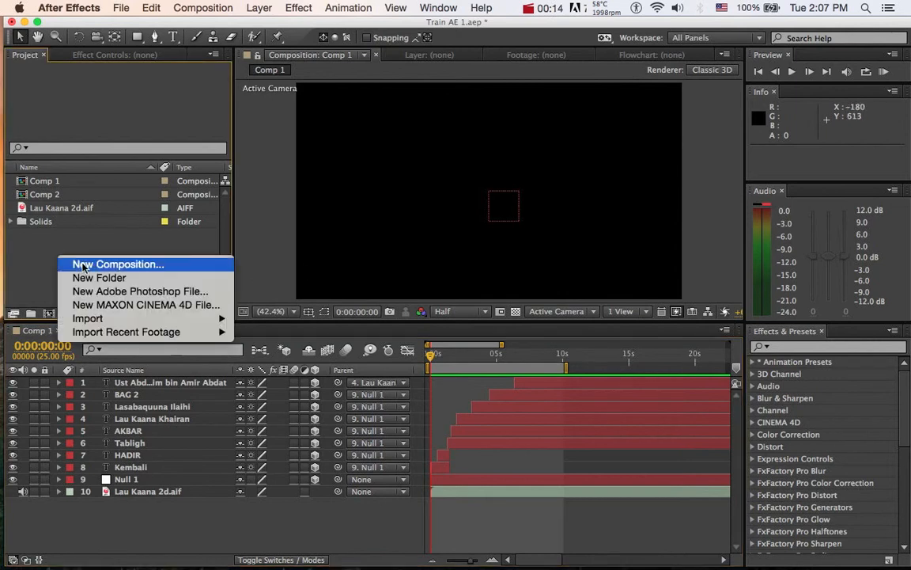
{"action": "left_click", "coordinate": [29, 239]}
{"action": "right_click", "coordinate": [54, 255]}
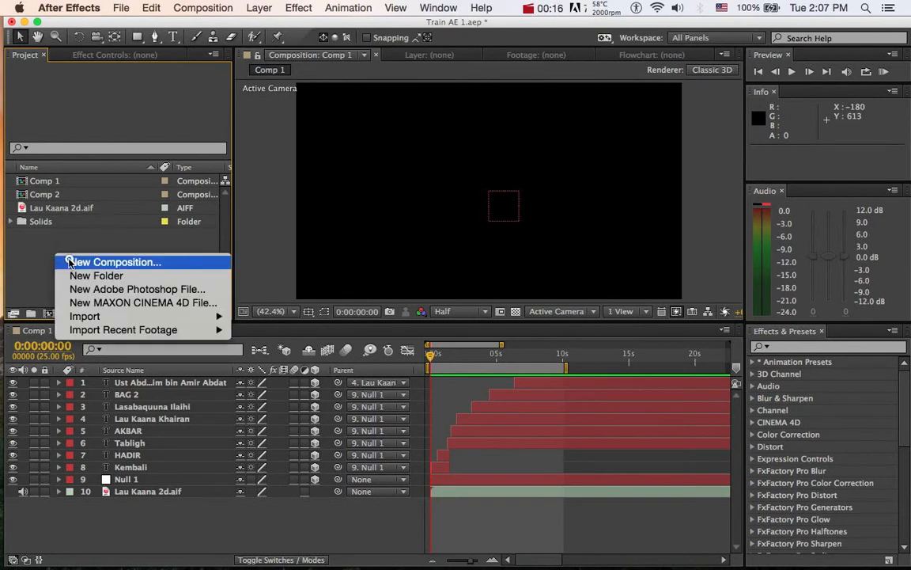
{"action": "left_click", "coordinate": [69, 263]}
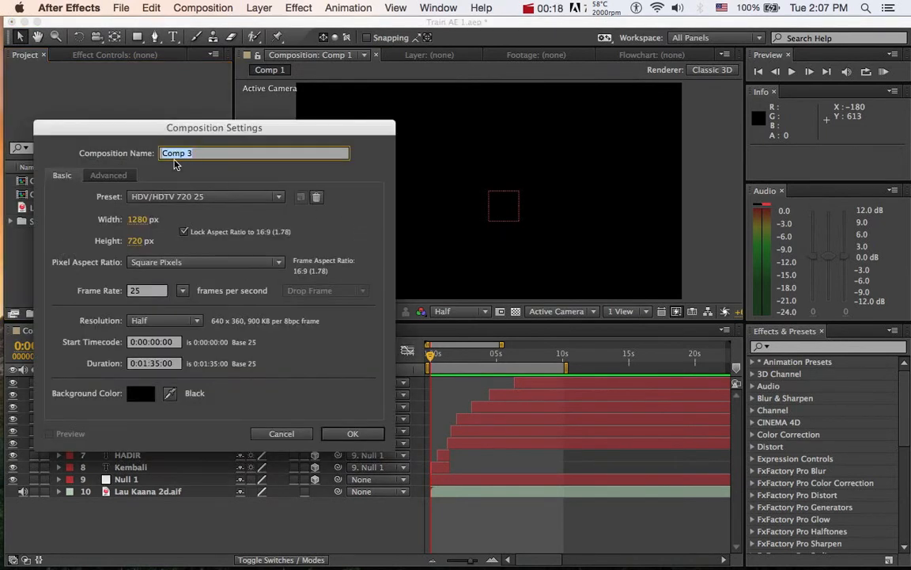
{"action": "left_click", "coordinate": [353, 435]}
{"action": "left_click", "coordinate": [127, 278]}
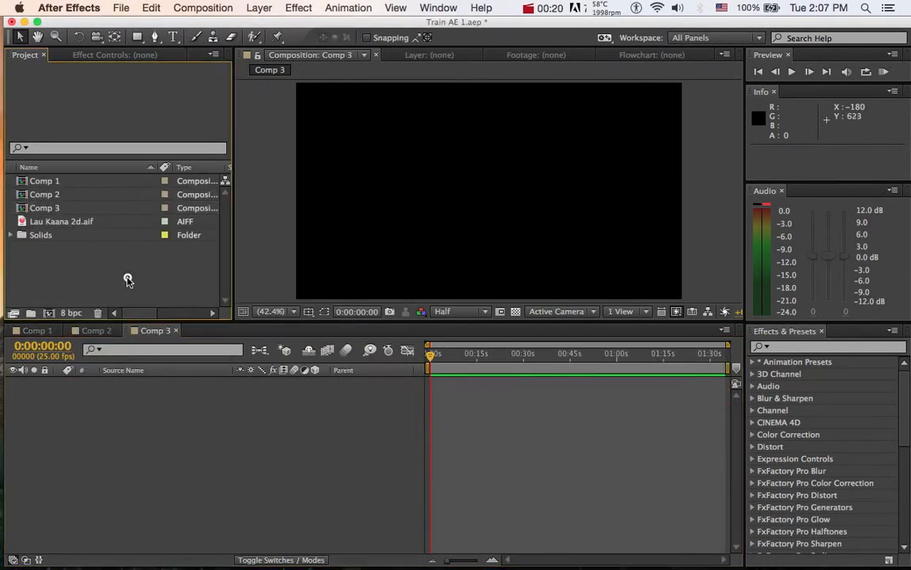
Add two text layers to the empty composition reading "KSHKDHskdh" and "ljdhfkjhdf".
{"action": "mouse_move", "coordinate": [430, 357]}
{"action": "left_mouse_down"}
{"action": "mouse_move", "coordinate": [464, 357]}
{"action": "mouse_move", "coordinate": [432, 357]}
{"action": "left_mouse_up"}
{"action": "left_click", "coordinate": [387, 117]}
{"action": "left_click", "coordinate": [173, 39]}
{"action": "left_click", "coordinate": [360, 156]}
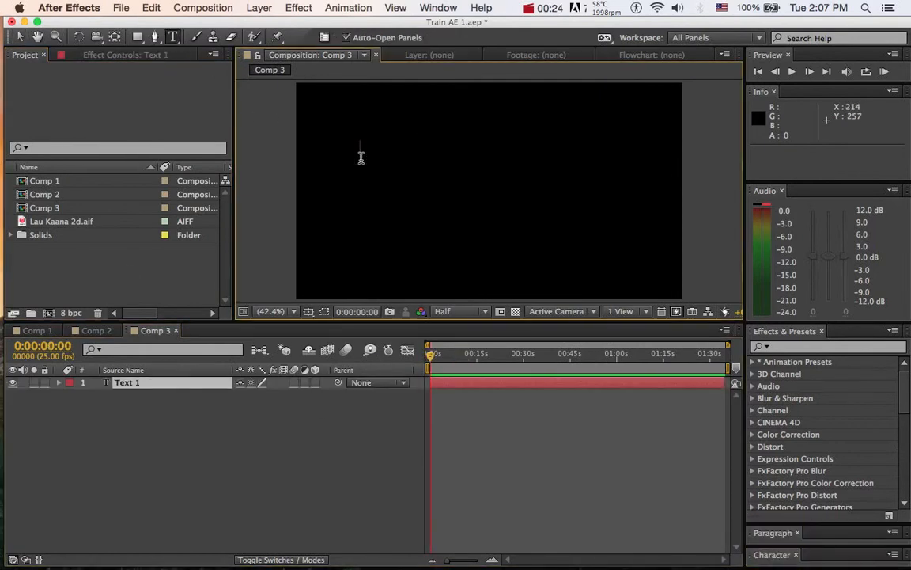
{"action": "type", "text": "KSHKDHskdh"}
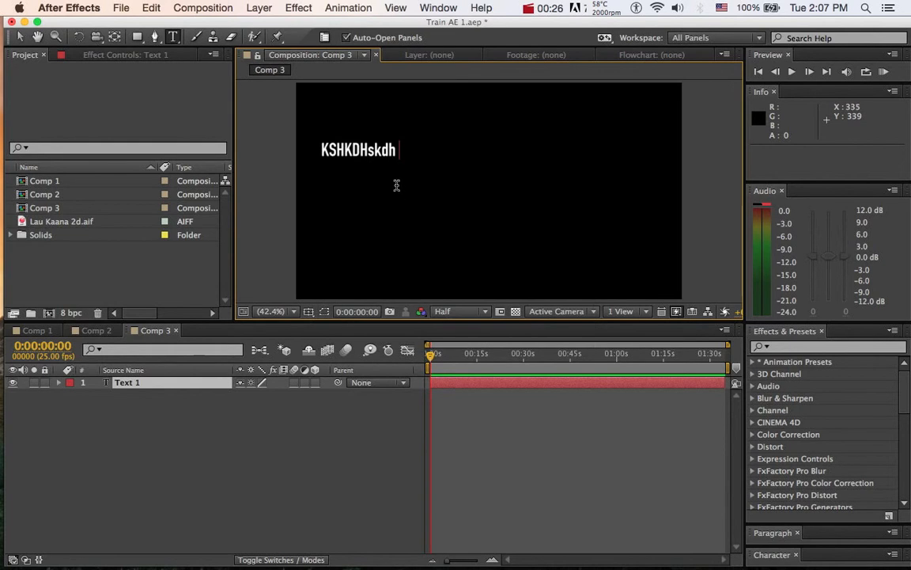
{"action": "left_click", "coordinate": [195, 421]}
{"action": "left_click", "coordinate": [444, 207]}
{"action": "type", "text": "ljdhfkjhdf"}
{"action": "left_click", "coordinate": [198, 459]}
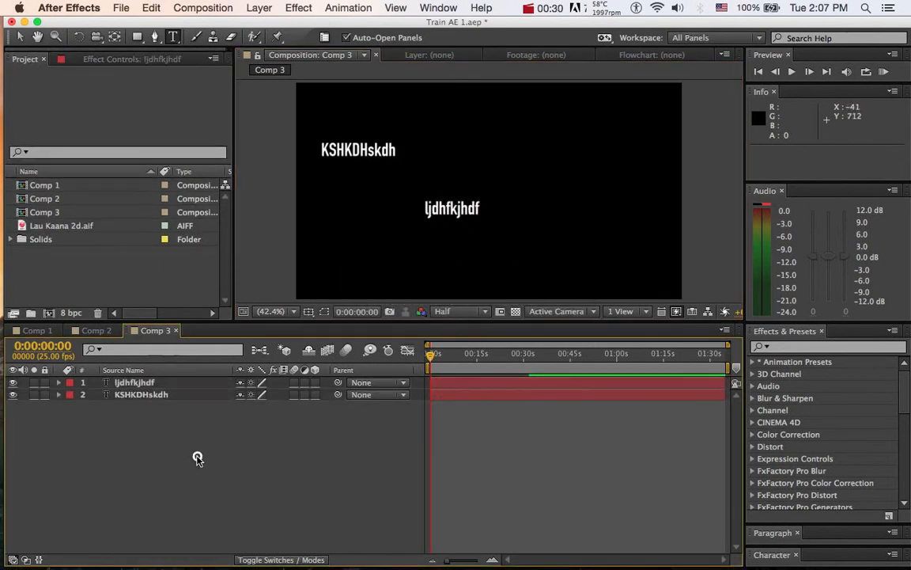
{"action": "left_click", "coordinate": [109, 241]}
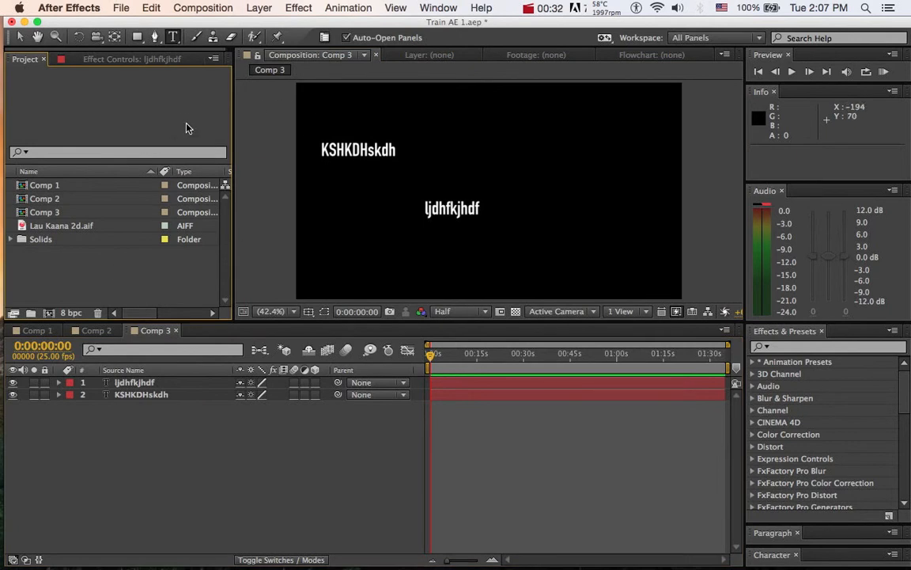
Open Comp 1 and scrub its timeline to 0:00:07:00 to examine the text animation.
{"action": "left_click", "coordinate": [24, 203]}
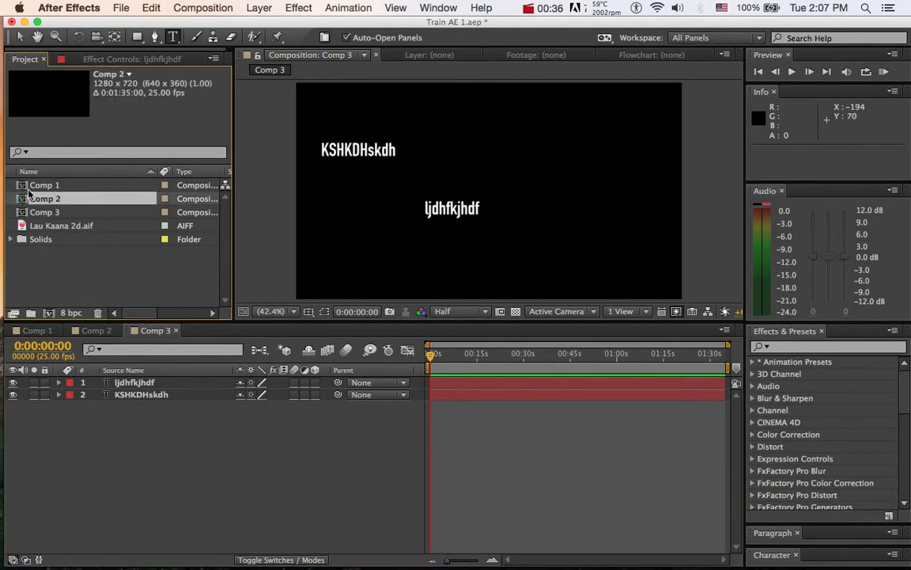
{"action": "left_click", "coordinate": [23, 188]}
{"action": "double_click", "coordinate": [24, 186]}
{"action": "left_click_drag", "start_coordinate": [433, 355], "coordinate": [523, 360]}
Open Comp 2 and play a RAM preview of its text animation from the start.
{"action": "left_click", "coordinate": [26, 195]}
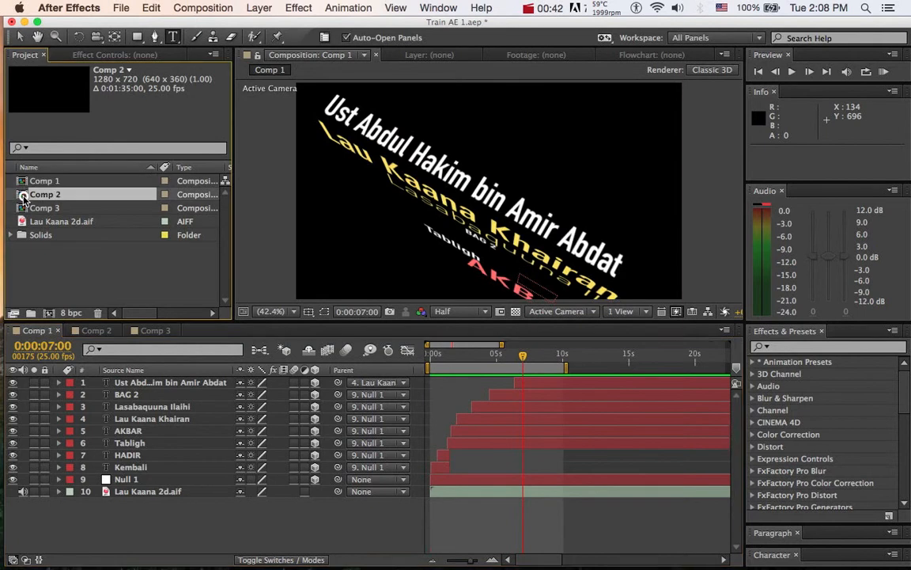
{"action": "double_click", "coordinate": [24, 196]}
{"action": "mouse_move", "coordinate": [431, 360]}
{"action": "left_mouse_down"}
{"action": "mouse_move", "coordinate": [444, 359]}
{"action": "mouse_move", "coordinate": [425, 360]}
{"action": "left_mouse_up"}
{"action": "key", "text": "KP_0"}
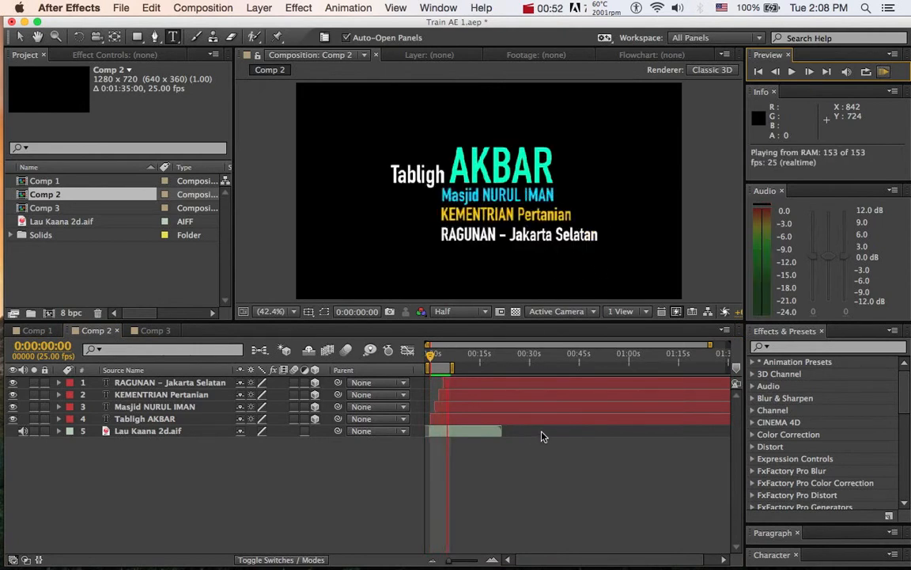
Delete Comp 3 from the project along with its test text.
{"action": "left_click", "coordinate": [28, 209]}
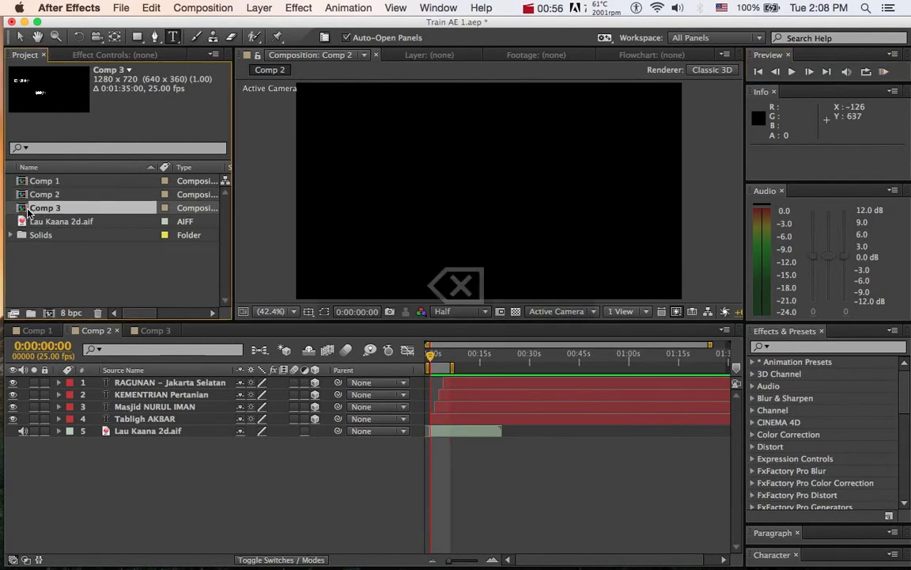
{"action": "key", "text": "BackSpace"}
{"action": "left_click", "coordinate": [549, 315]}
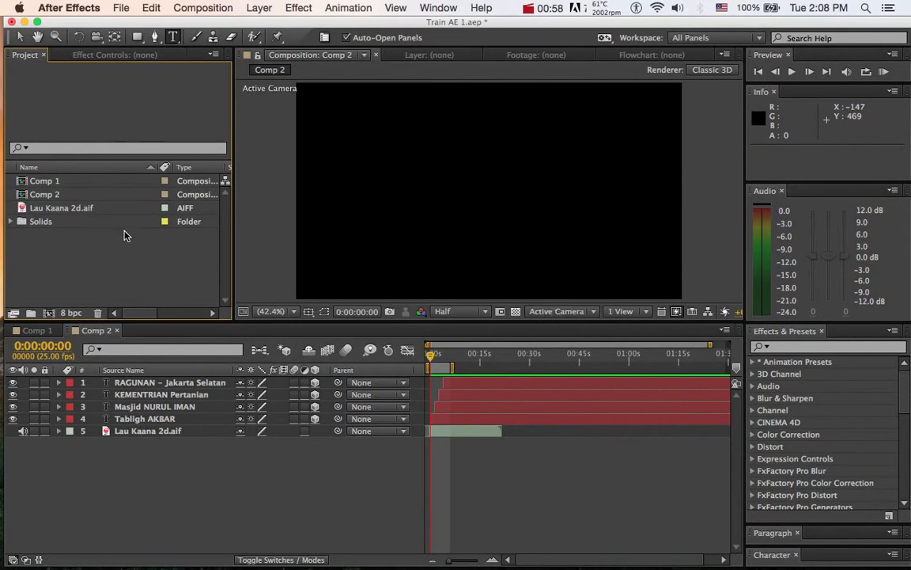
Check the timelines of Comp 1 and Comp 2, moving to 0:00:03:22 in Comp 2.
{"action": "left_click", "coordinate": [40, 330]}
{"action": "left_click", "coordinate": [97, 331]}
{"action": "left_click", "coordinate": [444, 365]}
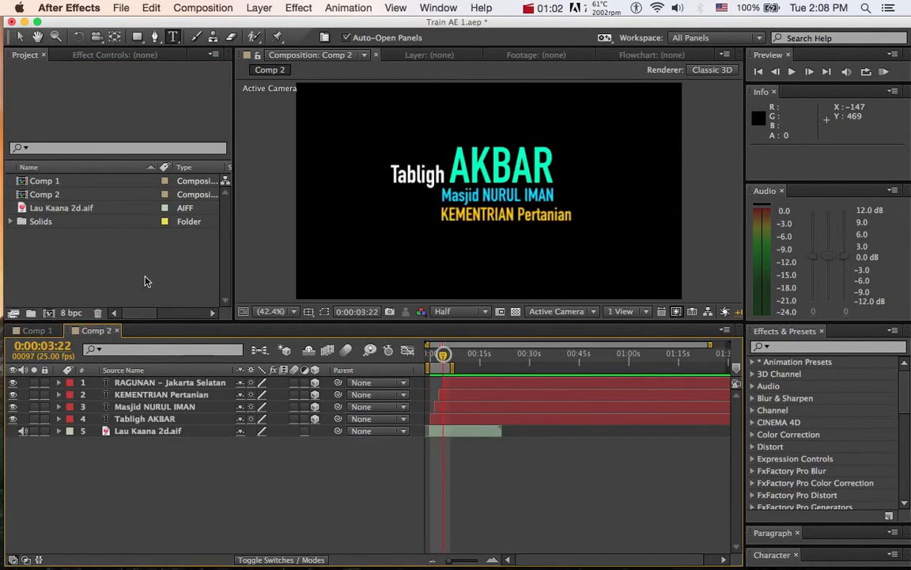
Create a new composition named "Comp Final" with the HDV/HDTV 720 25 preset.
{"action": "right_click", "coordinate": [46, 261]}
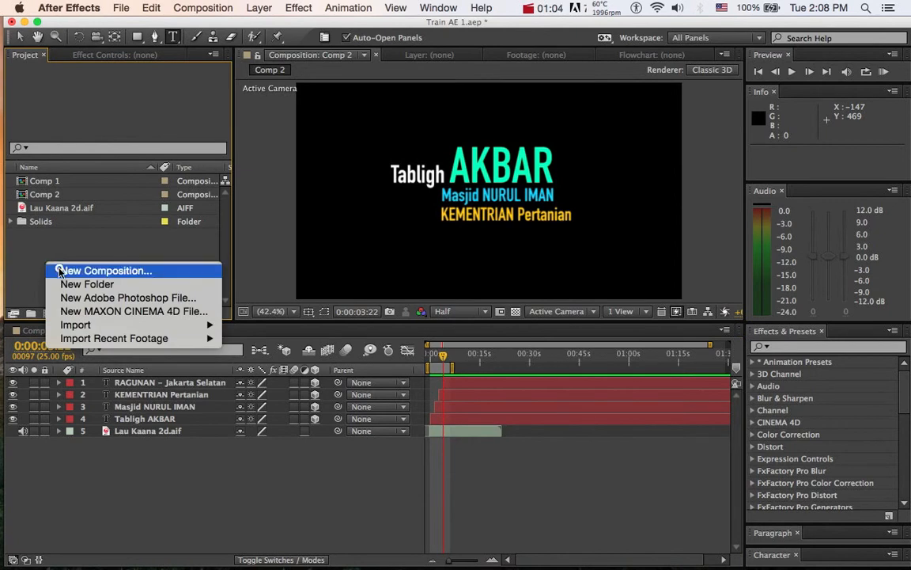
{"action": "left_click", "coordinate": [59, 271]}
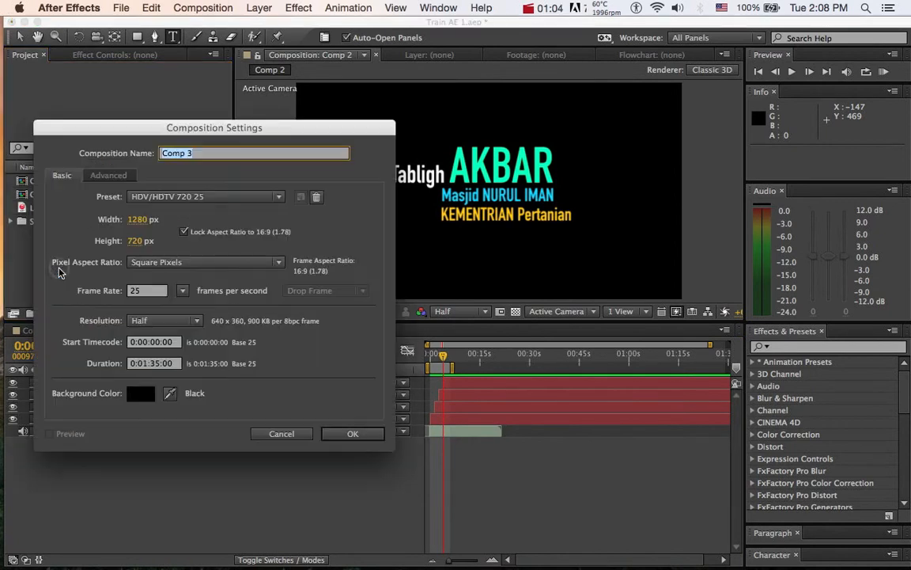
{"action": "left_click", "coordinate": [190, 153]}
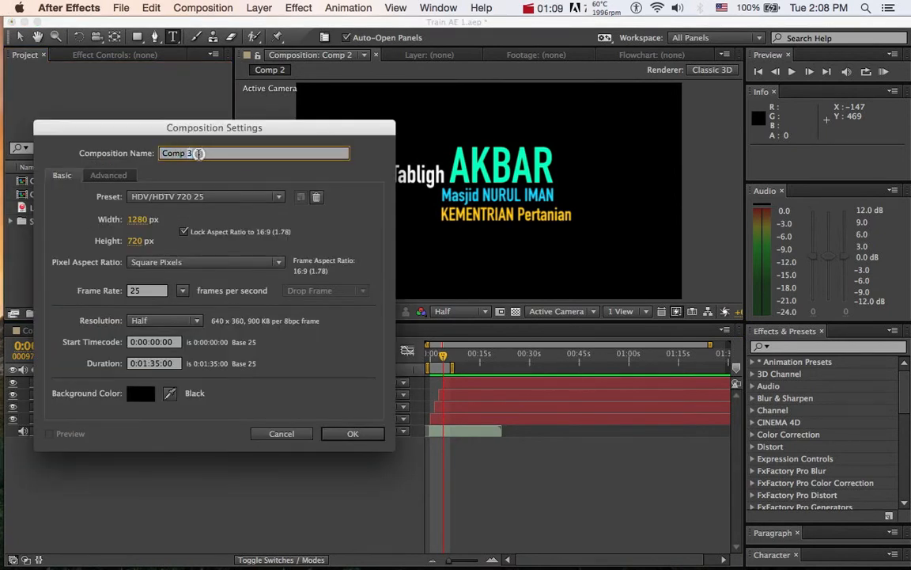
{"action": "key", "text": "BackSpace"}
{"action": "type", "text": "Final"}
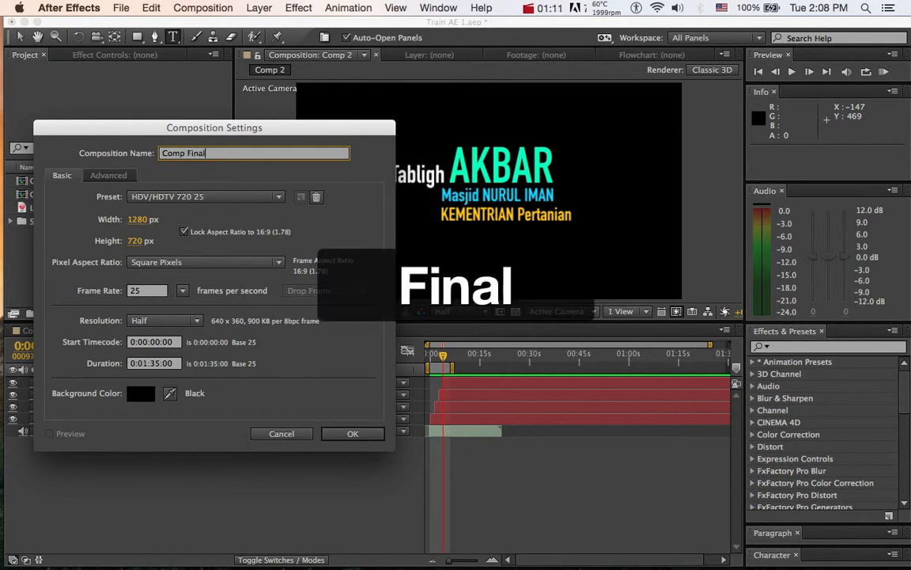
{"action": "left_click", "coordinate": [354, 433]}
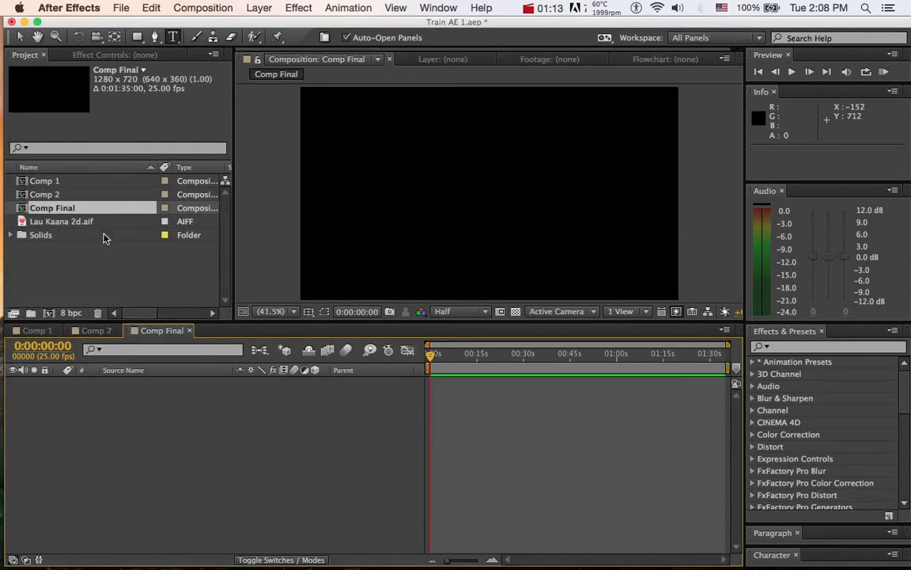
Add Comp 1 as a layer in Comp Final, with the current time at the start.
{"action": "left_click", "coordinate": [99, 282]}
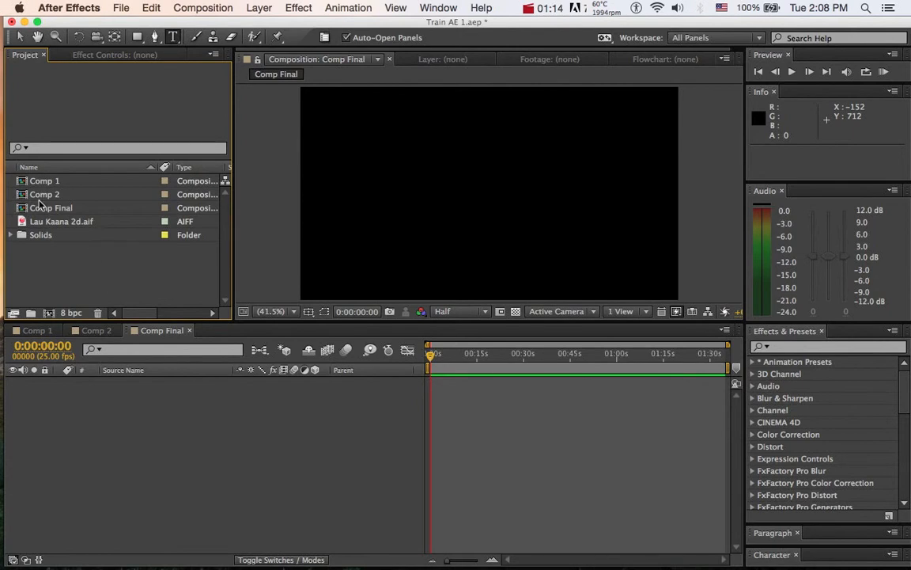
{"action": "left_click_drag", "start_coordinate": [24, 187], "coordinate": [154, 404]}
{"action": "mouse_move", "coordinate": [431, 357]}
{"action": "left_mouse_down"}
{"action": "mouse_move", "coordinate": [466, 366]}
{"action": "mouse_move", "coordinate": [431, 368]}
{"action": "mouse_move", "coordinate": [467, 373]}
{"action": "mouse_move", "coordinate": [429, 372]}
{"action": "mouse_move", "coordinate": [431, 356]}
{"action": "left_mouse_up"}
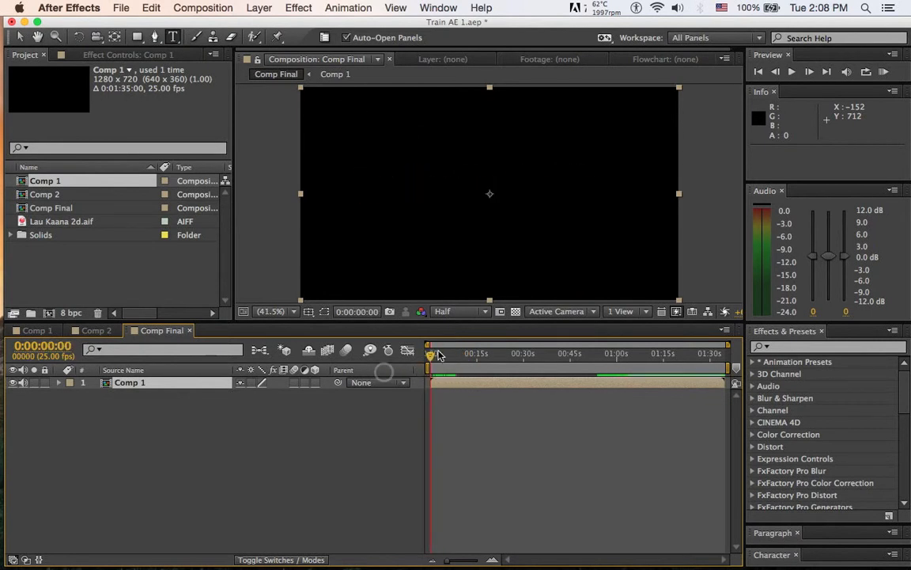
Reveal the audio waveform of the Comp 1 layer and move the current time to 0:00:09:21.
{"action": "left_click", "coordinate": [58, 384]}
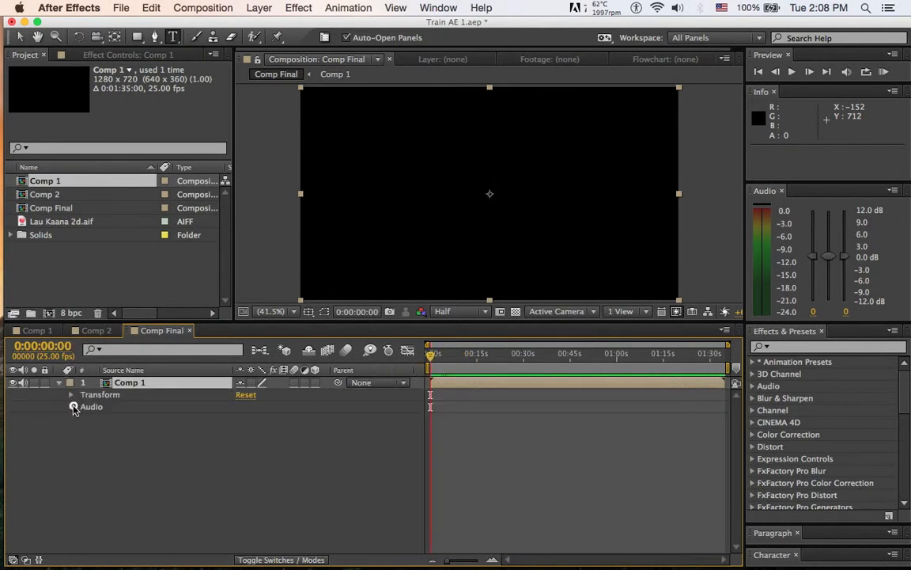
{"action": "left_click", "coordinate": [71, 407]}
{"action": "left_click", "coordinate": [84, 432]}
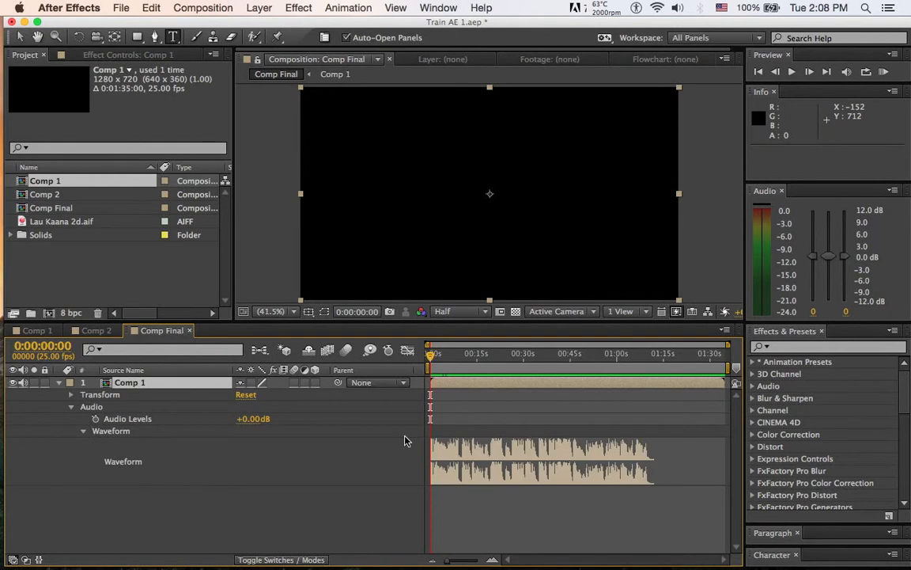
{"action": "left_click_drag", "start_coordinate": [429, 361], "coordinate": [462, 371]}
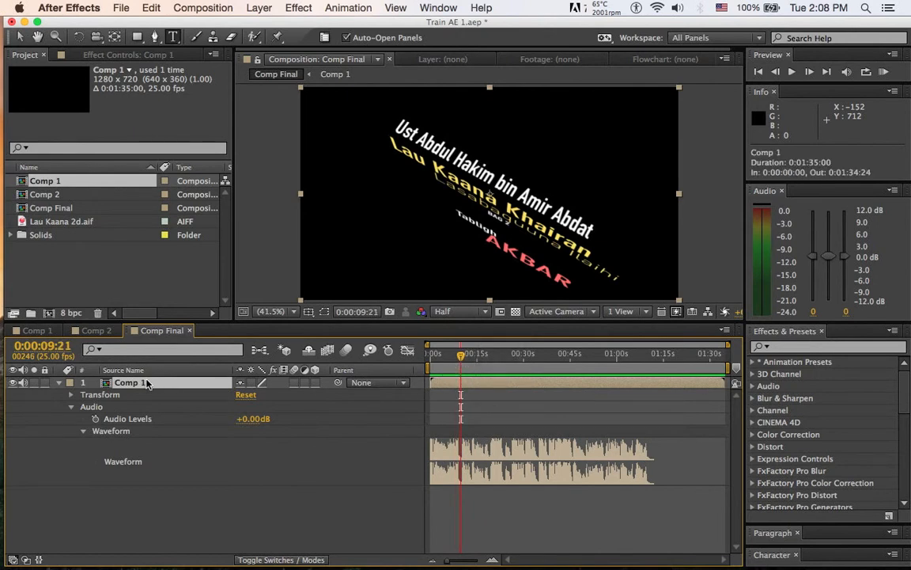
Try splitting the Comp 1 layer at 0:00:09:21 and deleting the part after it, and undo both changes.
{"action": "key", "text": "super+shift+d"}
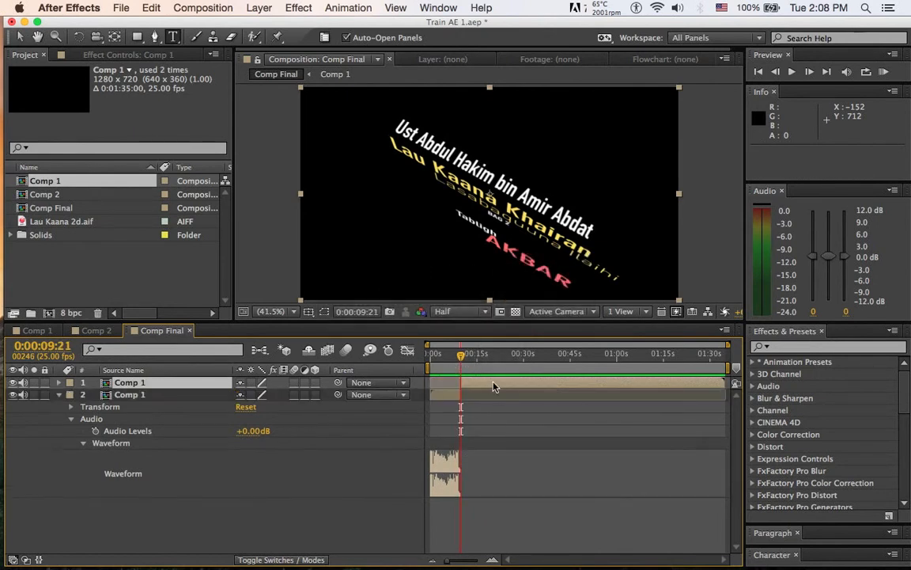
{"action": "key", "text": "BackSpace"}
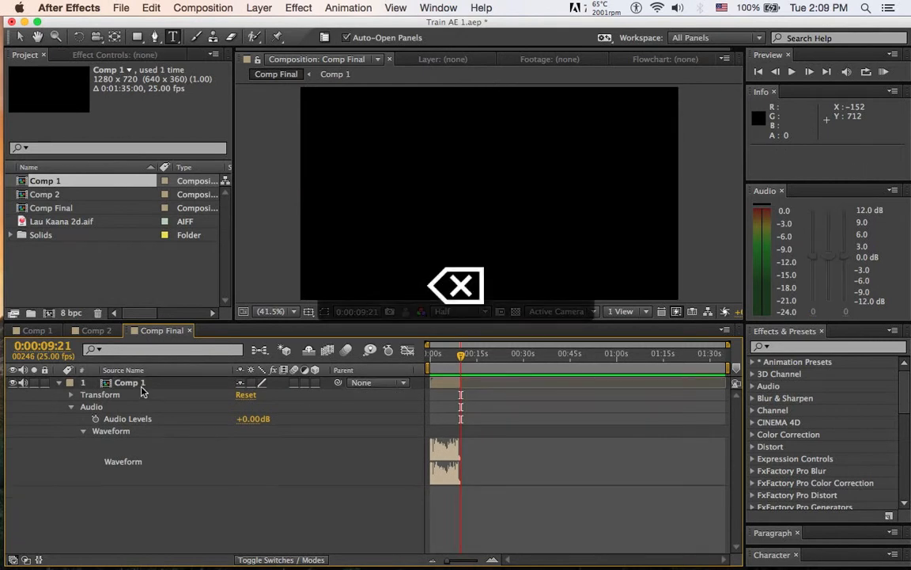
{"action": "mouse_move", "coordinate": [462, 360]}
{"action": "left_mouse_down"}
{"action": "mouse_move", "coordinate": [431, 359]}
{"action": "mouse_move", "coordinate": [457, 367]}
{"action": "left_mouse_up"}
{"action": "key", "text": "super+z"}
{"action": "key", "text": "super+z"}
Trim the end of the Comp 1 layer to about 0:00:10:01, return to the start and collapse its properties.
{"action": "left_click_drag", "start_coordinate": [725, 384], "coordinate": [461, 398]}
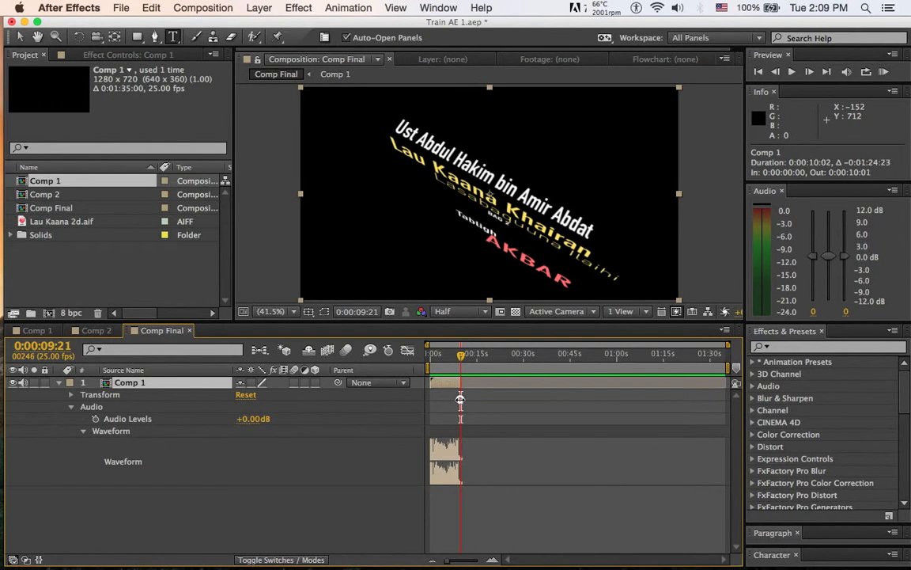
{"action": "left_click", "coordinate": [499, 421]}
{"action": "left_click", "coordinate": [128, 383]}
{"action": "left_click_drag", "start_coordinate": [449, 364], "coordinate": [427, 366]}
{"action": "left_click", "coordinate": [58, 382]}
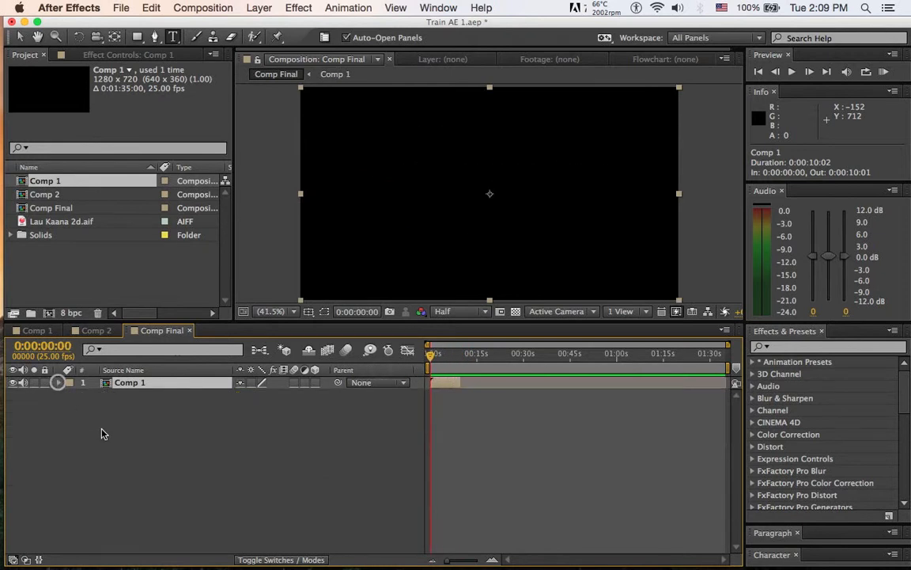
{"action": "left_click", "coordinate": [139, 428]}
Add Comp 2 above Comp 1 in Comp Final and shift the layer to start at 0:00:09:21.
{"action": "left_click", "coordinate": [25, 194]}
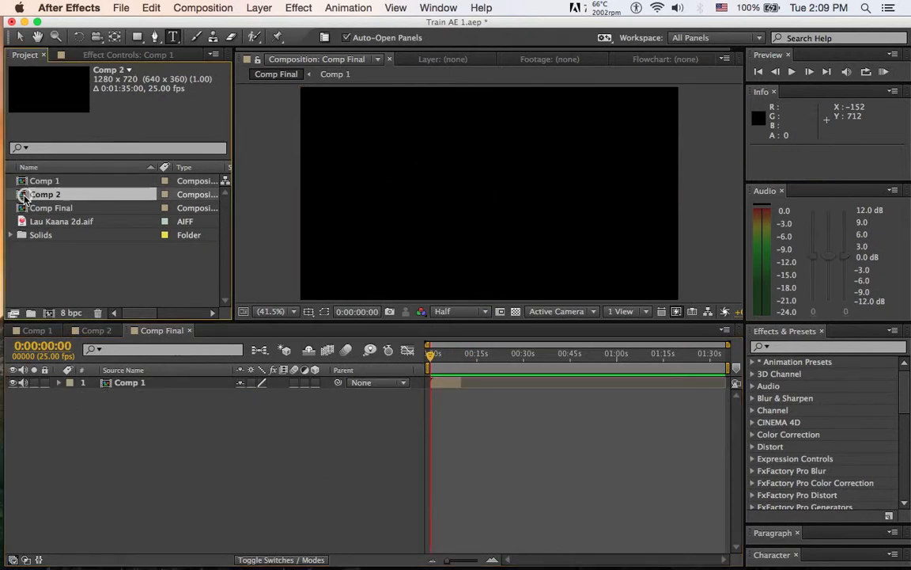
{"action": "left_click_drag", "start_coordinate": [23, 197], "coordinate": [79, 382]}
{"action": "left_click_drag", "start_coordinate": [436, 382], "coordinate": [476, 386]}
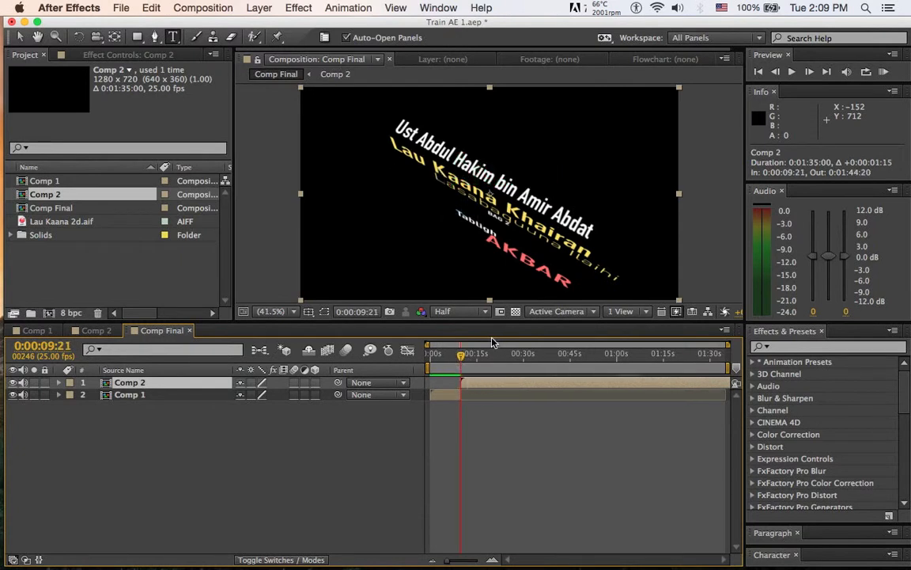
Play a RAM preview of both compositions in sequence and shorten the work area to end at about 0:00:15:13.
{"action": "left_click_drag", "start_coordinate": [728, 367], "coordinate": [494, 375]}
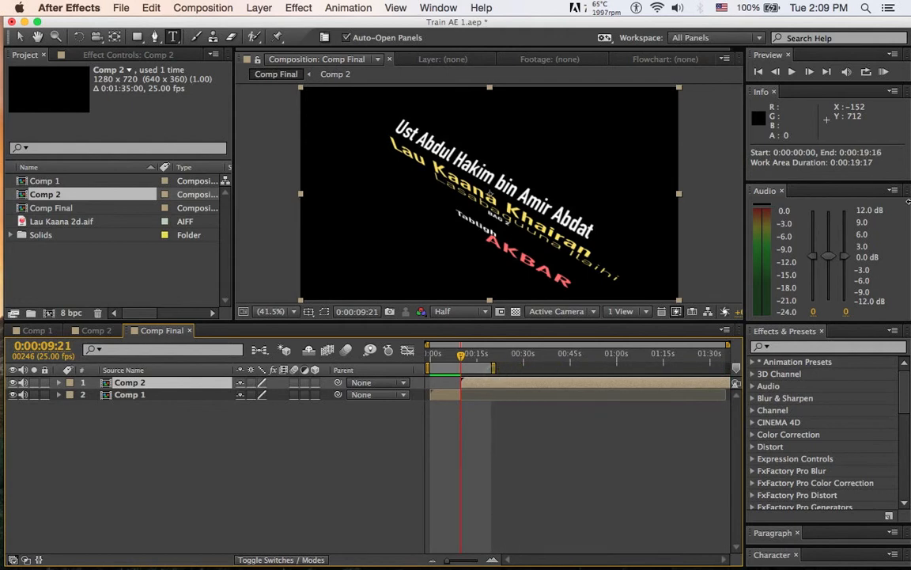
{"action": "left_click", "coordinate": [884, 71]}
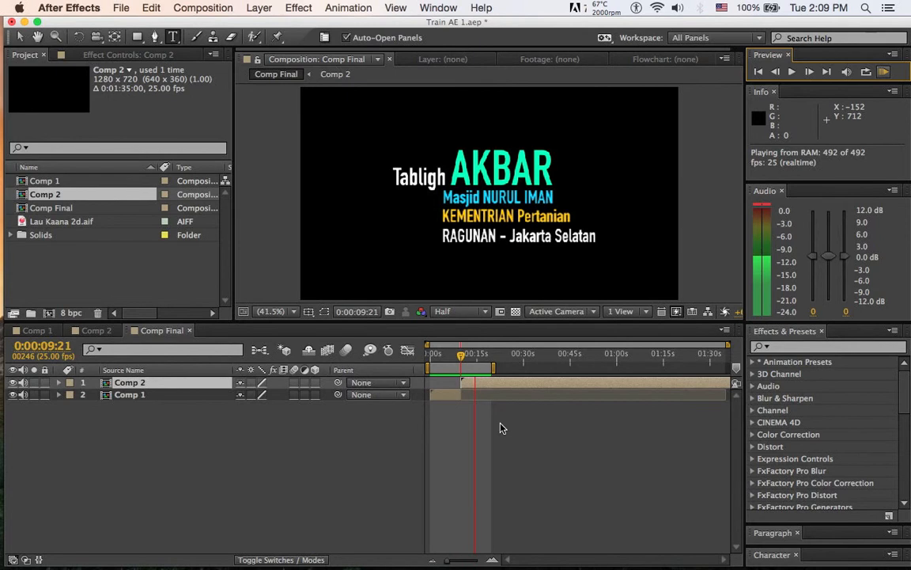
{"action": "left_click", "coordinate": [500, 425]}
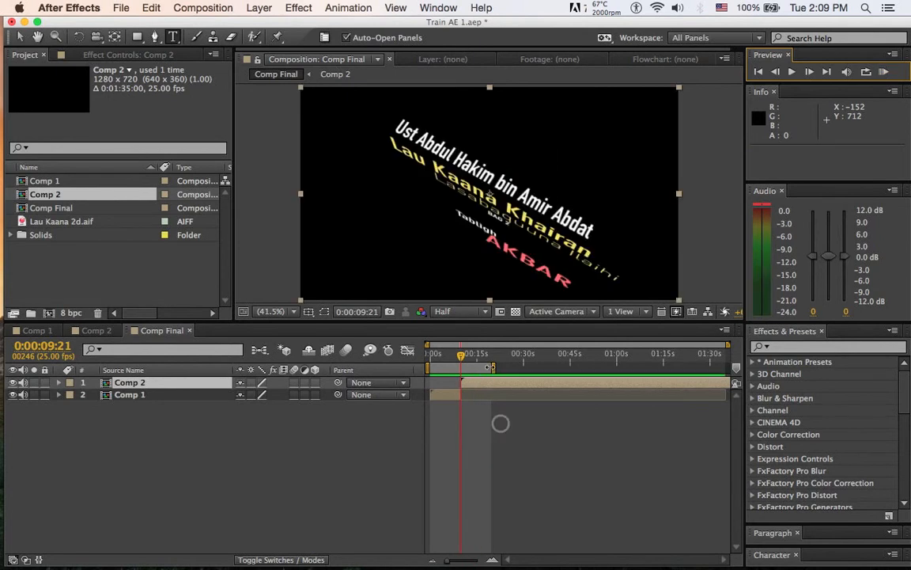
{"action": "left_click_drag", "start_coordinate": [491, 368], "coordinate": [480, 370]}
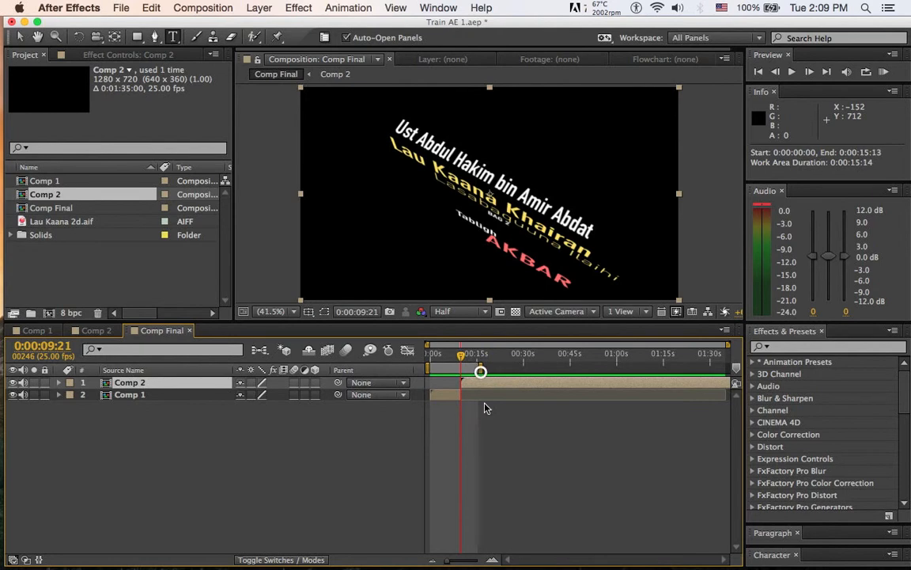
Move the current time to 0:00:11:23 and make the Comp 2 layer a 3D layer.
{"action": "left_click", "coordinate": [124, 395]}
{"action": "left_click", "coordinate": [124, 383]}
{"action": "left_click_drag", "start_coordinate": [458, 361], "coordinate": [467, 360]}
{"action": "left_click", "coordinate": [315, 382]}
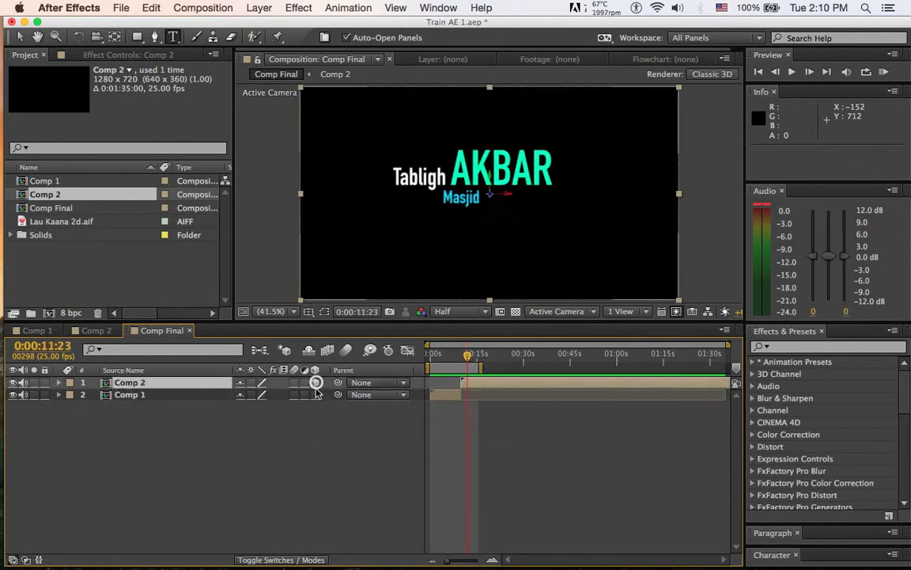
Make the Comp 1 layer a 3D layer and expand the Comp 2 layer's Transform properties at 0:00:09:21.
{"action": "left_click", "coordinate": [315, 394]}
{"action": "left_click", "coordinate": [455, 356]}
{"action": "mouse_move", "coordinate": [455, 356]}
{"action": "left_mouse_down"}
{"action": "mouse_move", "coordinate": [465, 357]}
{"action": "mouse_move", "coordinate": [440, 359]}
{"action": "mouse_move", "coordinate": [461, 356]}
{"action": "left_mouse_up"}
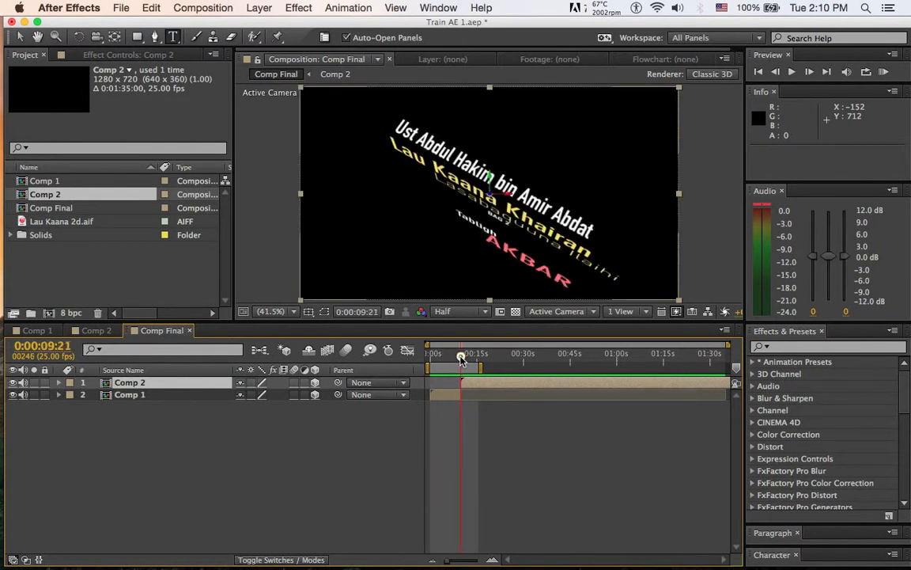
{"action": "left_click", "coordinate": [60, 384]}
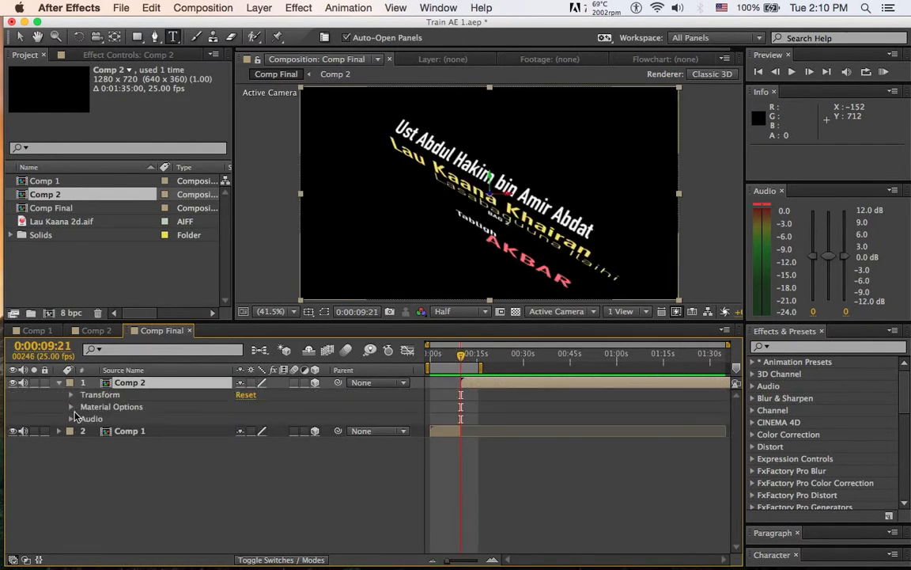
{"action": "left_click", "coordinate": [71, 395]}
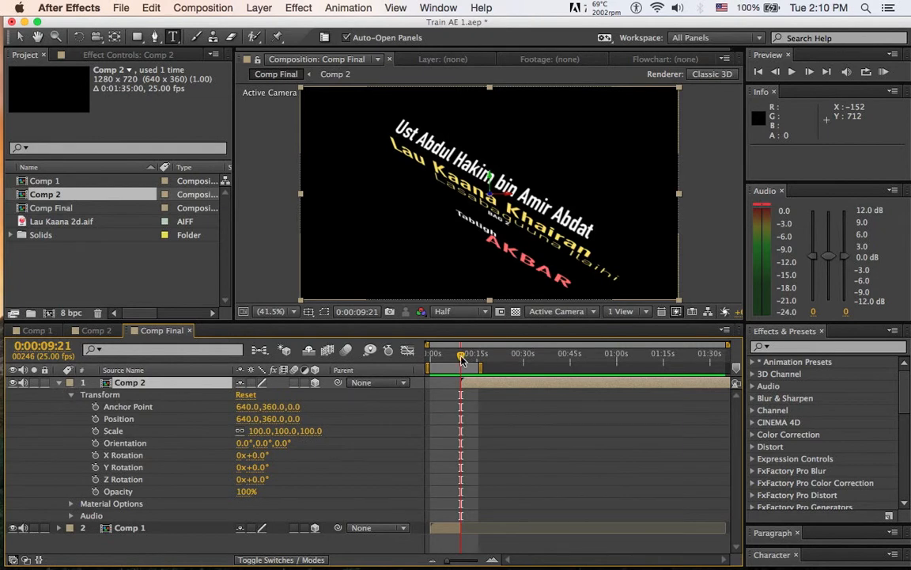
Shift the Comp 2 layer to start at 0:00:10:01 and set the current time to that frame.
{"action": "left_click_drag", "start_coordinate": [463, 358], "coordinate": [465, 359]}
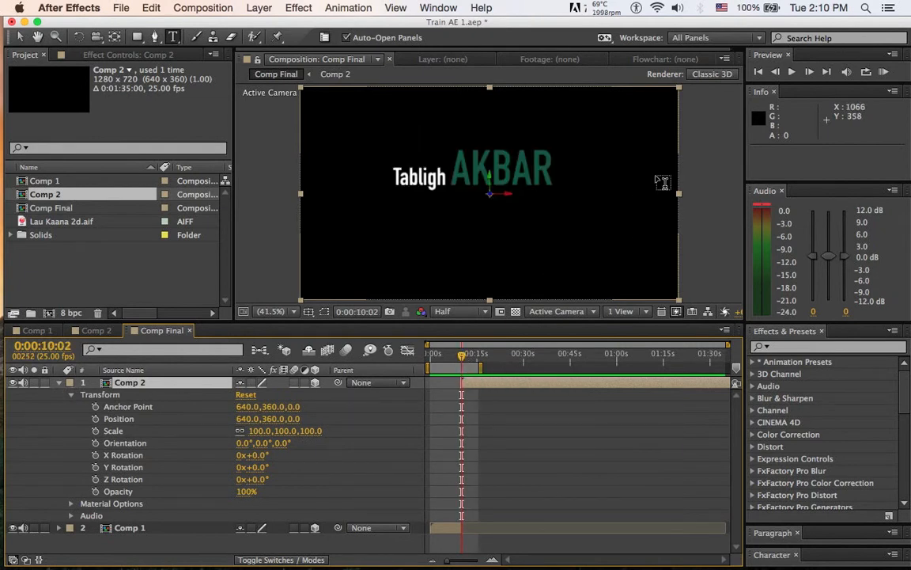
{"action": "left_click", "coordinate": [777, 72]}
{"action": "left_click", "coordinate": [778, 72]}
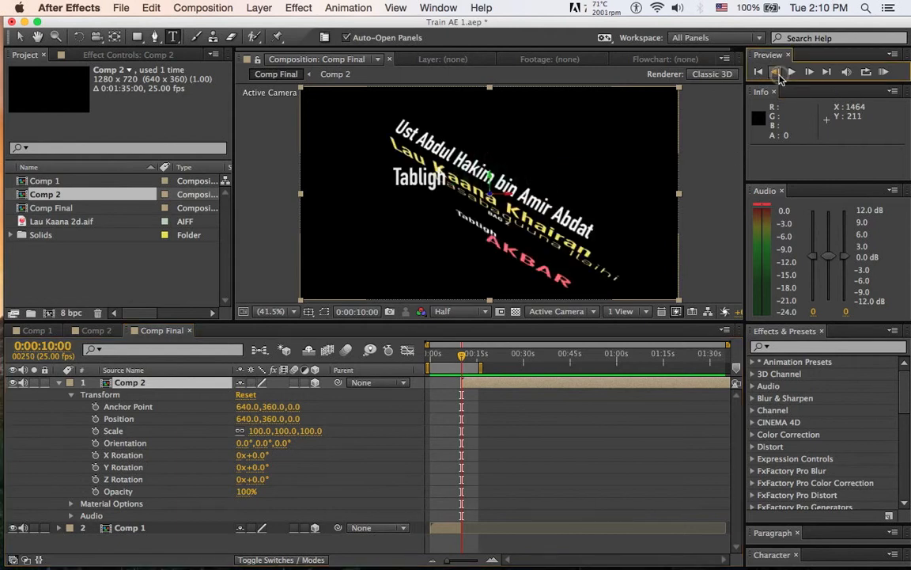
{"action": "left_click", "coordinate": [495, 561]}
{"action": "left_click", "coordinate": [494, 561]}
{"action": "left_click", "coordinate": [494, 561]}
{"action": "left_click", "coordinate": [494, 561]}
{"action": "left_click", "coordinate": [495, 561]}
{"action": "left_click_drag", "start_coordinate": [480, 385], "coordinate": [502, 389]}
{"action": "left_click_drag", "start_coordinate": [462, 356], "coordinate": [467, 358]}
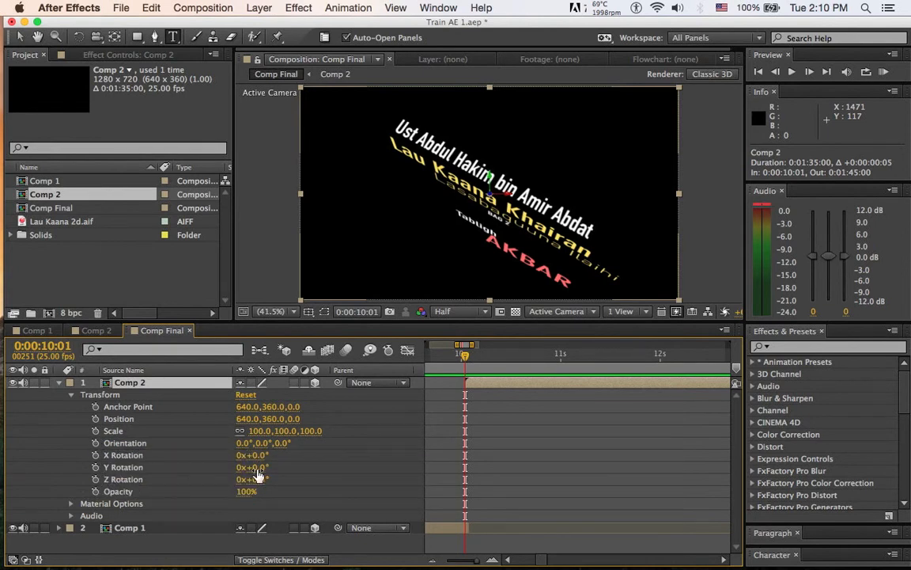
Animate Comp 2's Scale from 13% at 0:00:10:01 to 100% at 0:00:10:04 with two keyframes.
{"action": "left_click", "coordinate": [95, 430]}
{"action": "left_click_drag", "start_coordinate": [468, 360], "coordinate": [477, 362]}
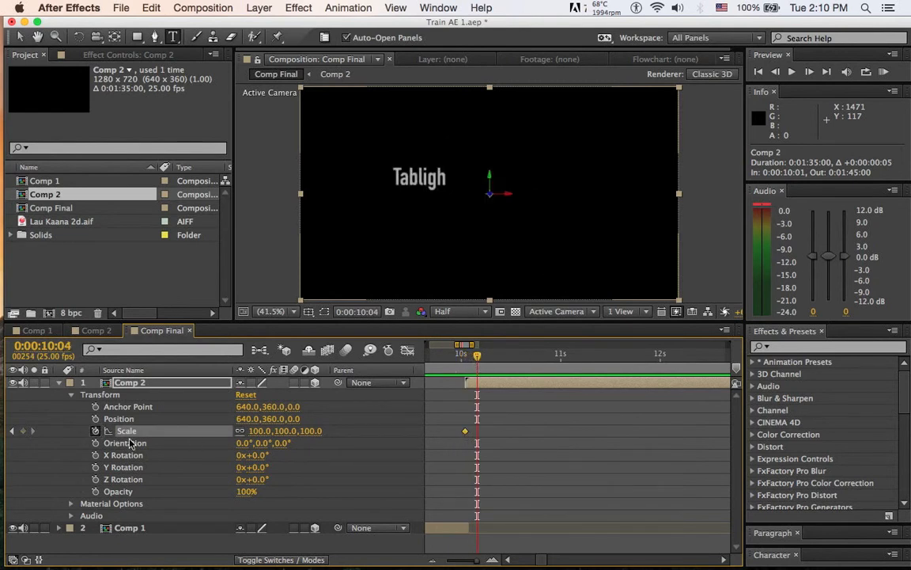
{"action": "left_click", "coordinate": [11, 431]}
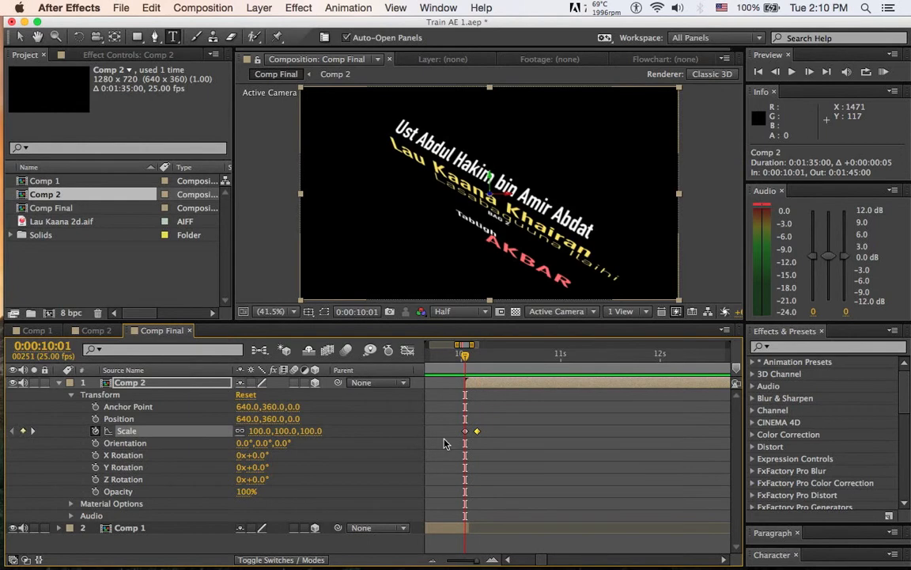
{"action": "left_click", "coordinate": [466, 431]}
{"action": "left_click_drag", "start_coordinate": [258, 434], "coordinate": [206, 440]}
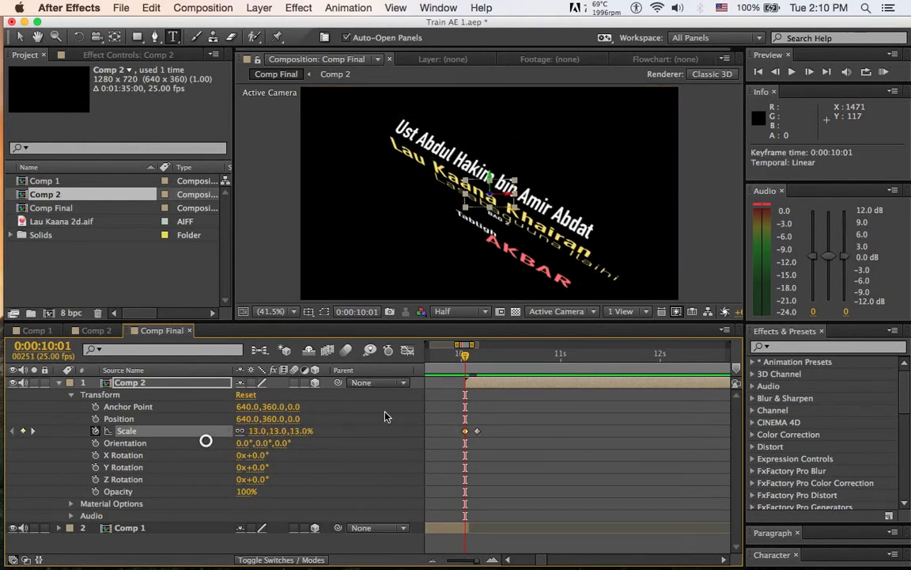
Move Comp 2's second Scale keyframe to about 0:00:10:09 and play a RAM preview of the scale-up.
{"action": "left_click_drag", "start_coordinate": [466, 358], "coordinate": [493, 358]}
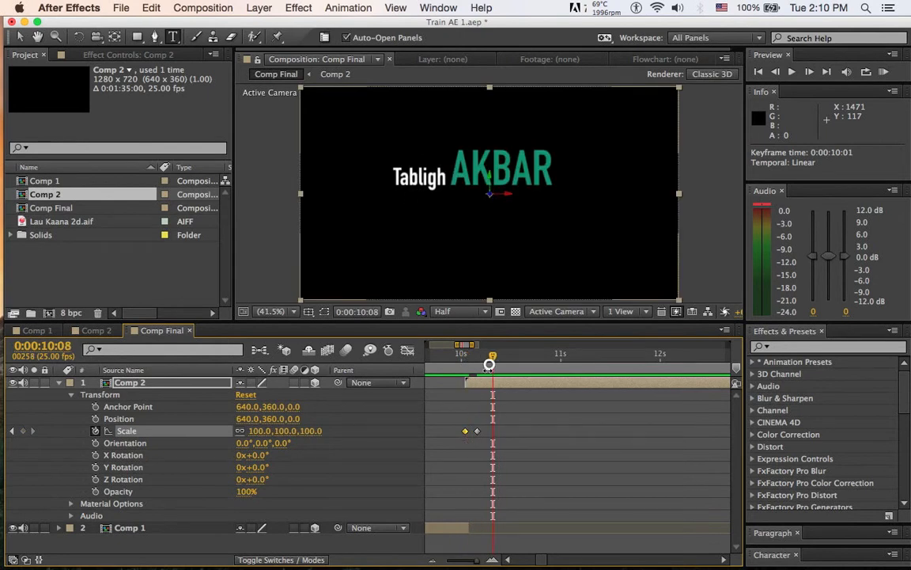
{"action": "left_click_drag", "start_coordinate": [494, 357], "coordinate": [462, 371]}
{"action": "left_click", "coordinate": [884, 72]}
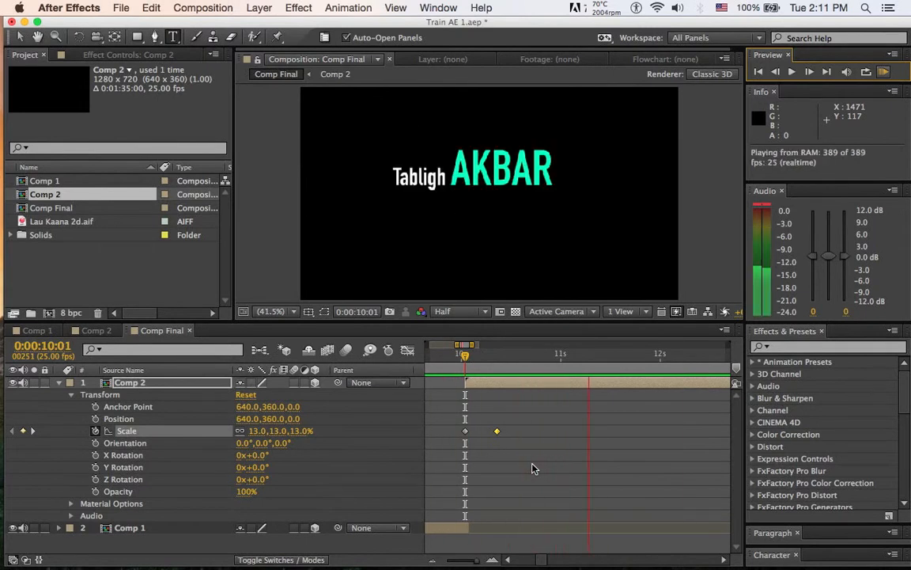
{"action": "left_click", "coordinate": [532, 468]}
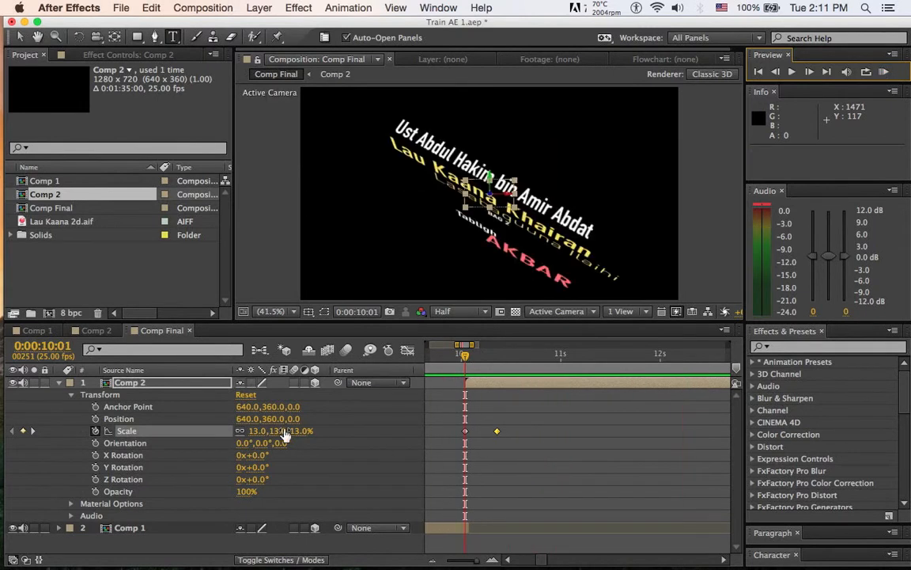
Set Comp 2's Y Rotation to -25° and start keyframing it at 0:00:10:01.
{"action": "left_click_drag", "start_coordinate": [259, 467], "coordinate": [269, 467]}
{"action": "left_click_drag", "start_coordinate": [497, 359], "coordinate": [557, 360]}
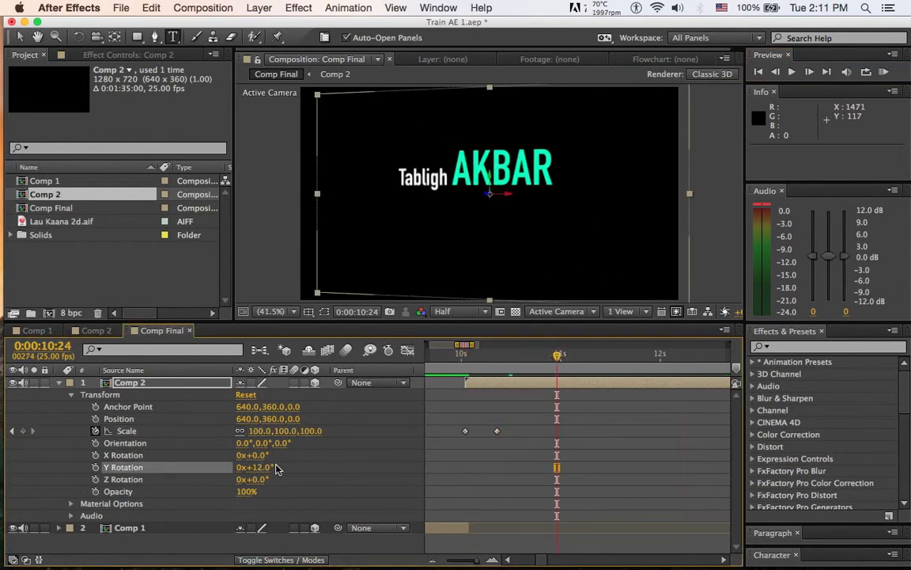
{"action": "left_click_drag", "start_coordinate": [254, 467], "coordinate": [239, 467]}
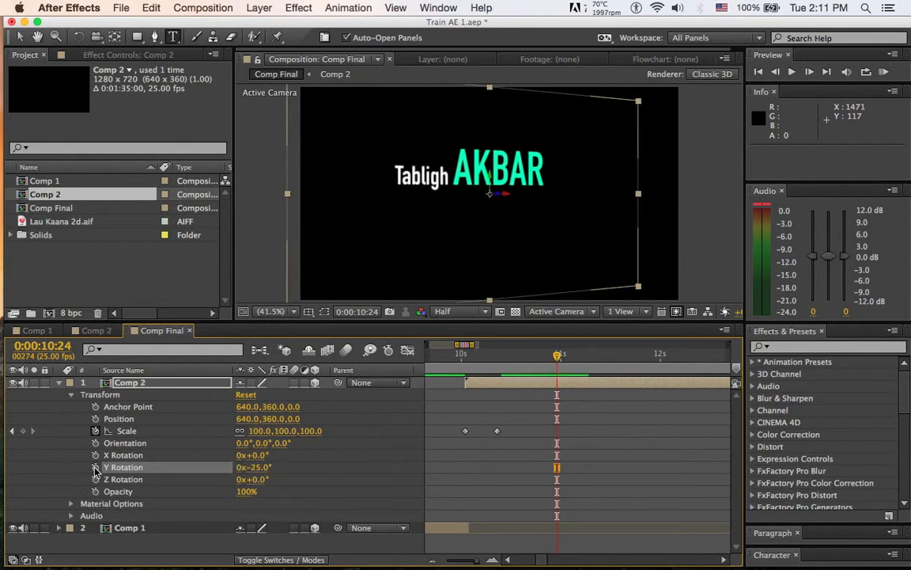
{"action": "left_click_drag", "start_coordinate": [467, 361], "coordinate": [465, 356]}
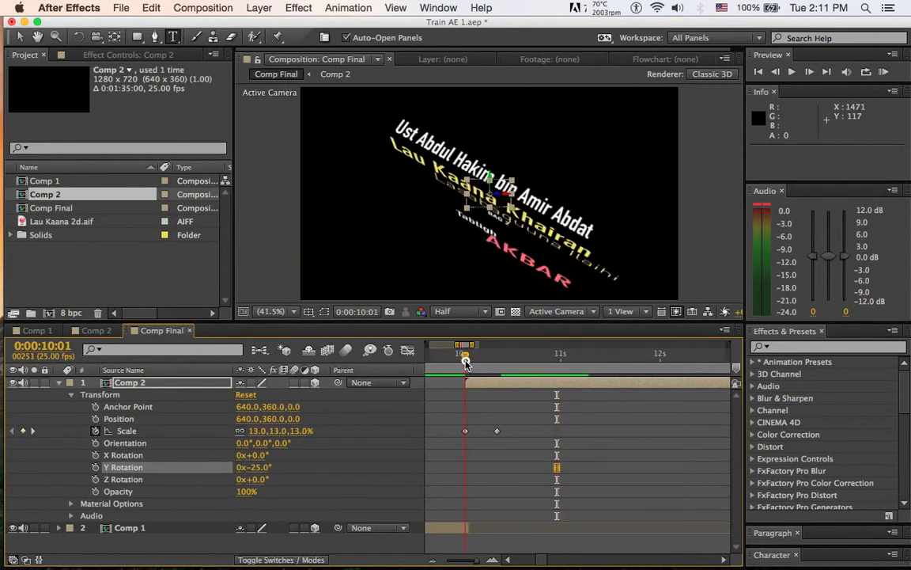
{"action": "left_click", "coordinate": [94, 467]}
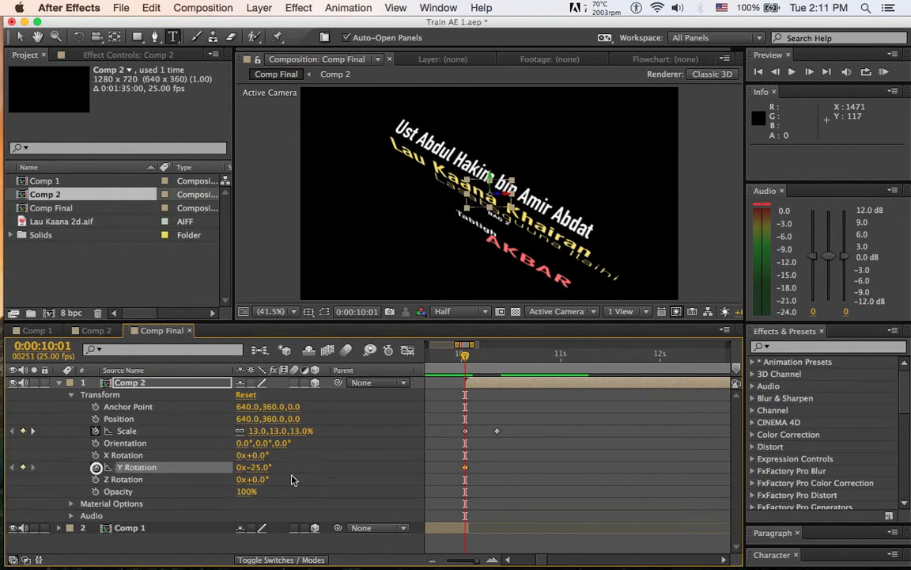
Keyframe Comp 2's Y Rotation at 0° at 0:00:15:07 and change its first keyframe at 0:00:10:01 to -40°.
{"action": "left_click", "coordinate": [433, 561]}
{"action": "left_click_drag", "start_coordinate": [465, 359], "coordinate": [530, 358]}
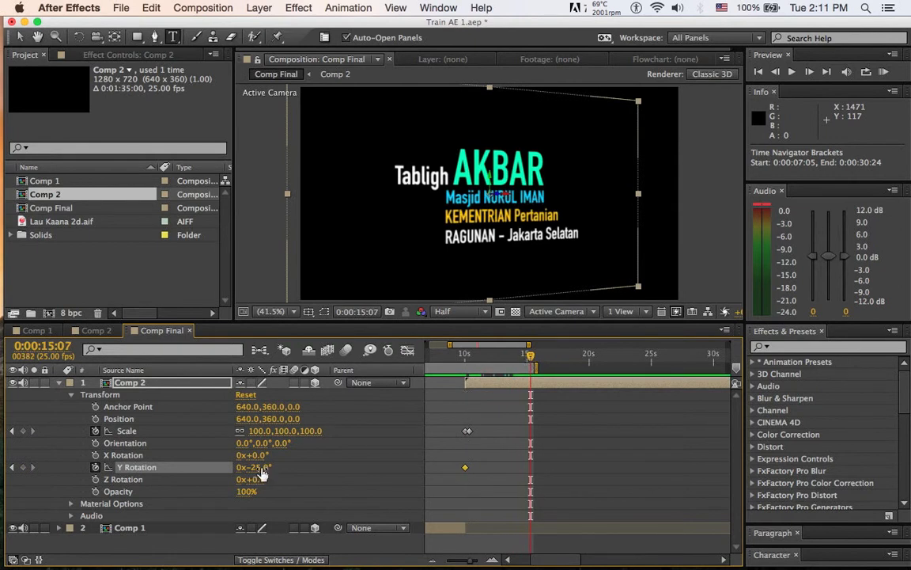
{"action": "left_click_drag", "start_coordinate": [261, 473], "coordinate": [279, 469]}
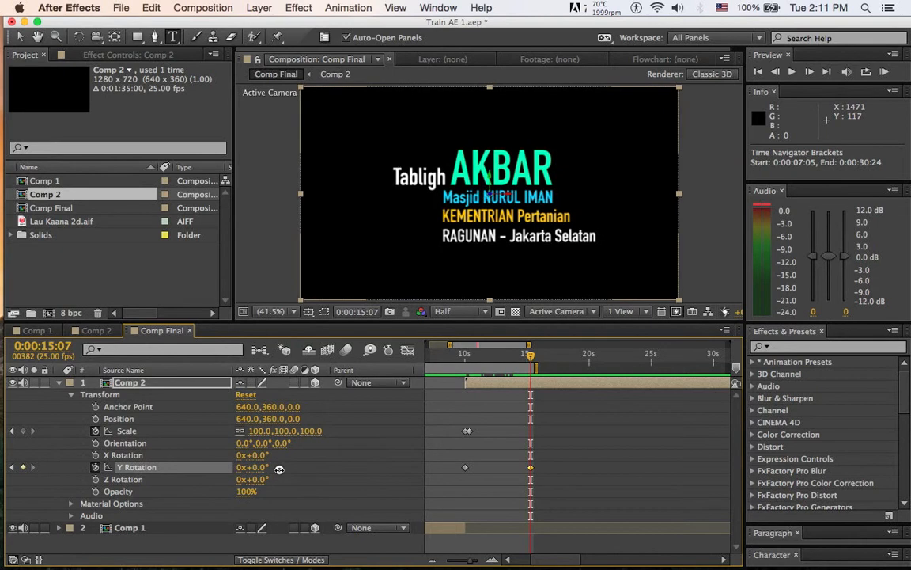
{"action": "left_click", "coordinate": [12, 468]}
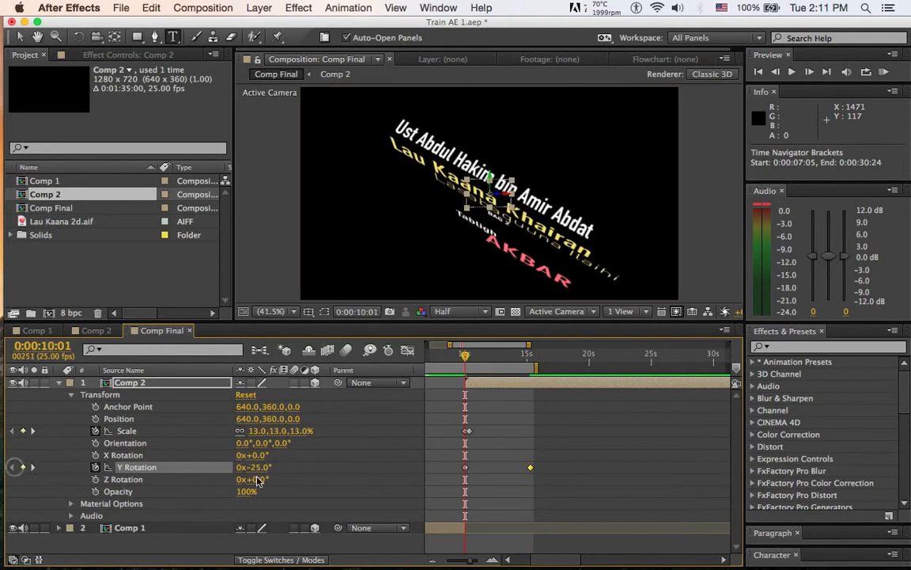
{"action": "left_click_drag", "start_coordinate": [261, 473], "coordinate": [250, 467]}
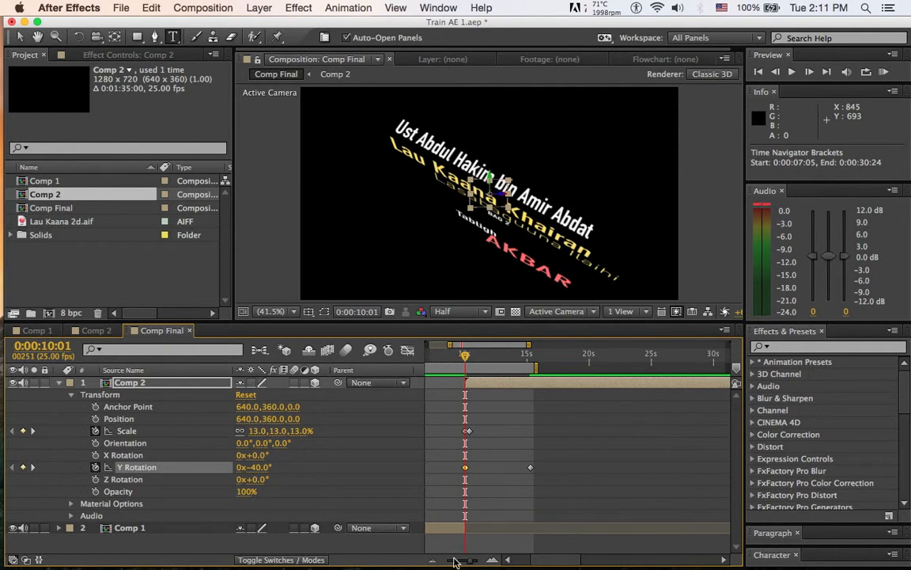
Set the work area from 0:00:07:15 to 0:00:15:03 and play a RAM preview of the transition into Comp 2.
{"action": "left_click", "coordinate": [499, 559]}
{"action": "left_click_drag", "start_coordinate": [431, 369], "coordinate": [508, 372]}
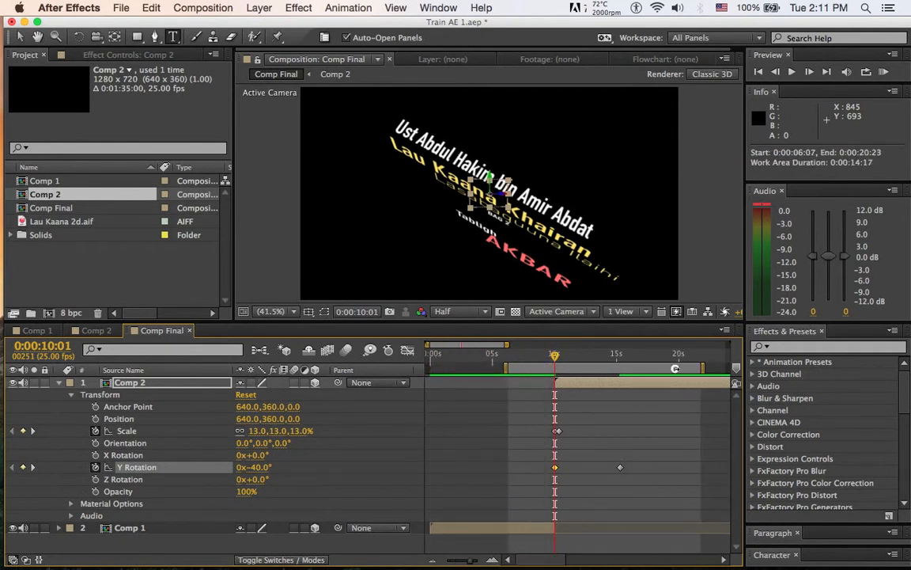
{"action": "left_click_drag", "start_coordinate": [703, 369], "coordinate": [620, 373]}
{"action": "left_click_drag", "start_coordinate": [507, 368], "coordinate": [522, 368]}
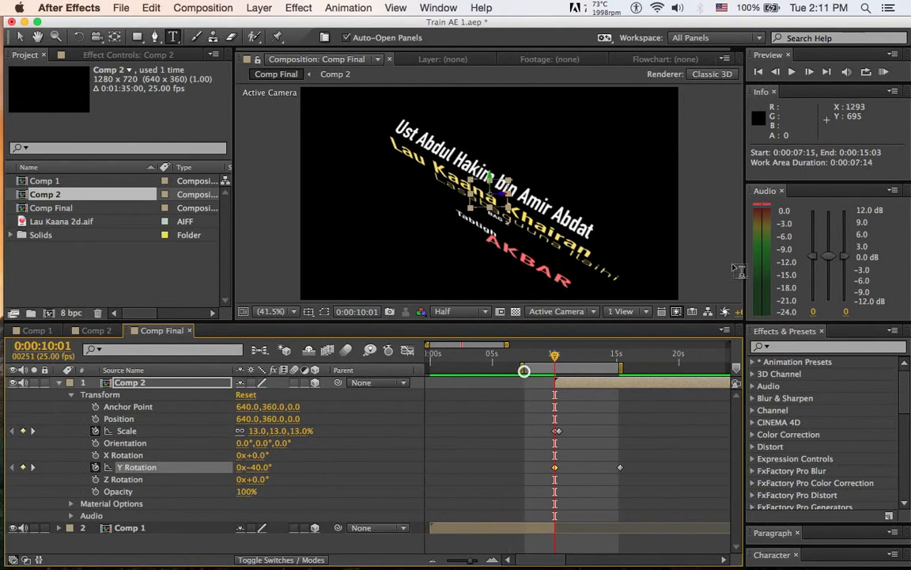
{"action": "key", "text": "KP_0"}
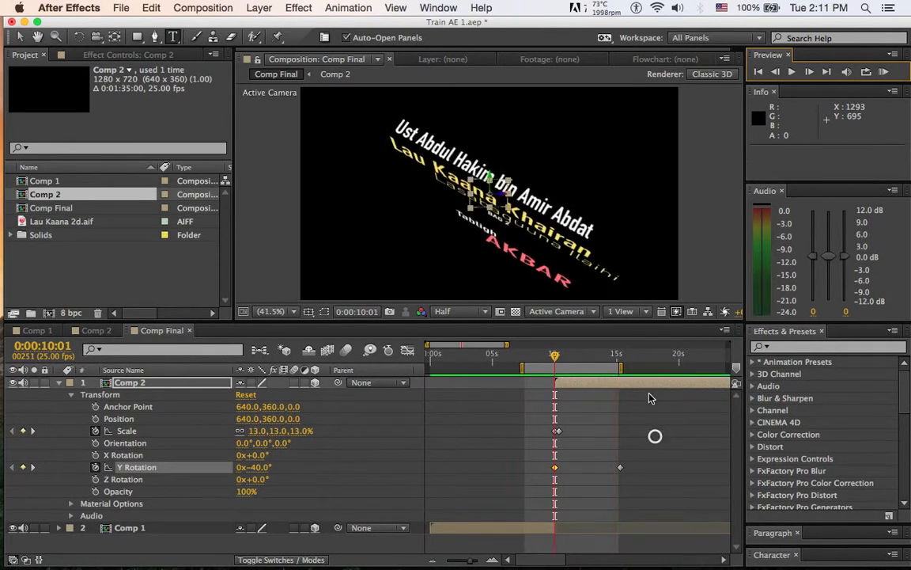
Extend the work area's end to 0:00:16:14 and collapse the Comp 2 layer's properties.
{"action": "left_click_drag", "start_coordinate": [621, 369], "coordinate": [640, 371]}
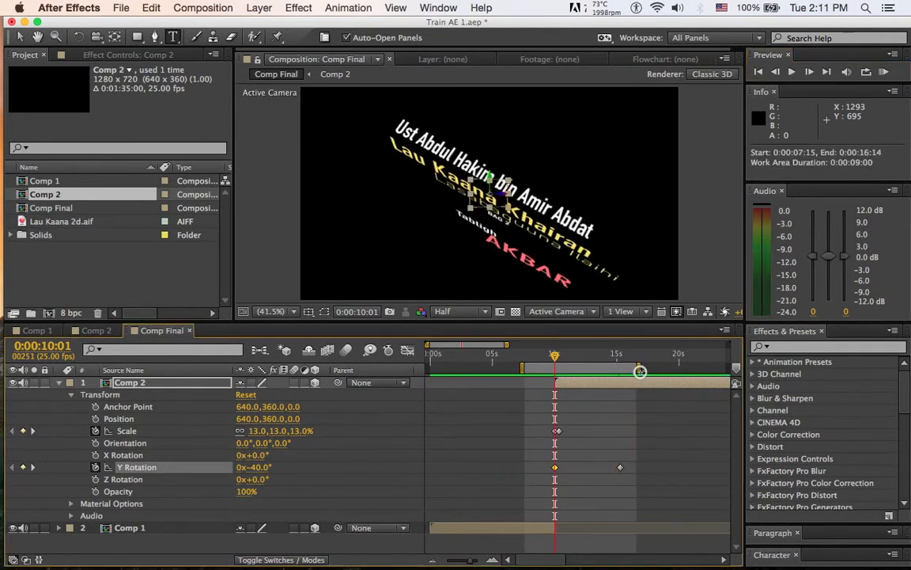
{"action": "left_click", "coordinate": [58, 382]}
Import hd-galaxy-wallpaper-1280x800-wallpaper-kszj0.jpg from the Pictures folder into the project.
{"action": "right_click", "coordinate": [45, 264]}
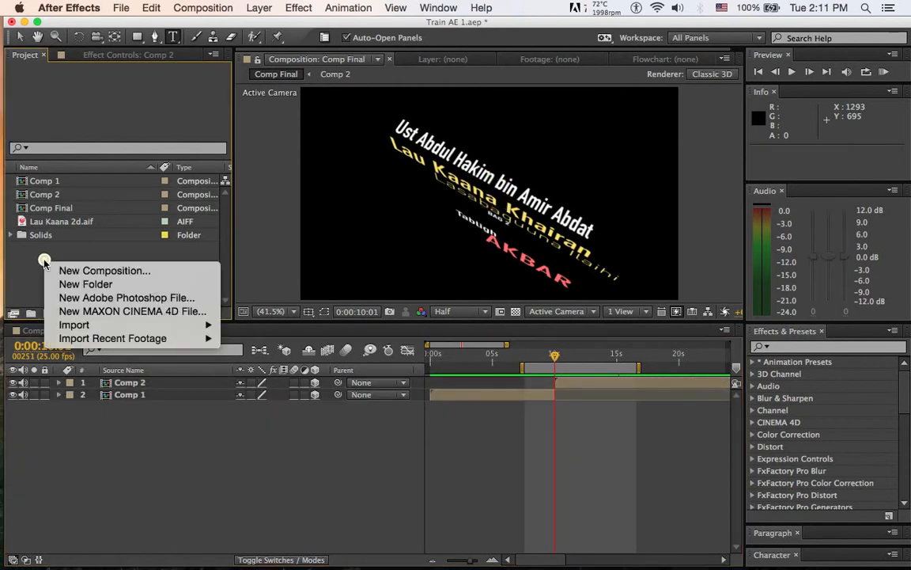
{"action": "left_click", "coordinate": [27, 278]}
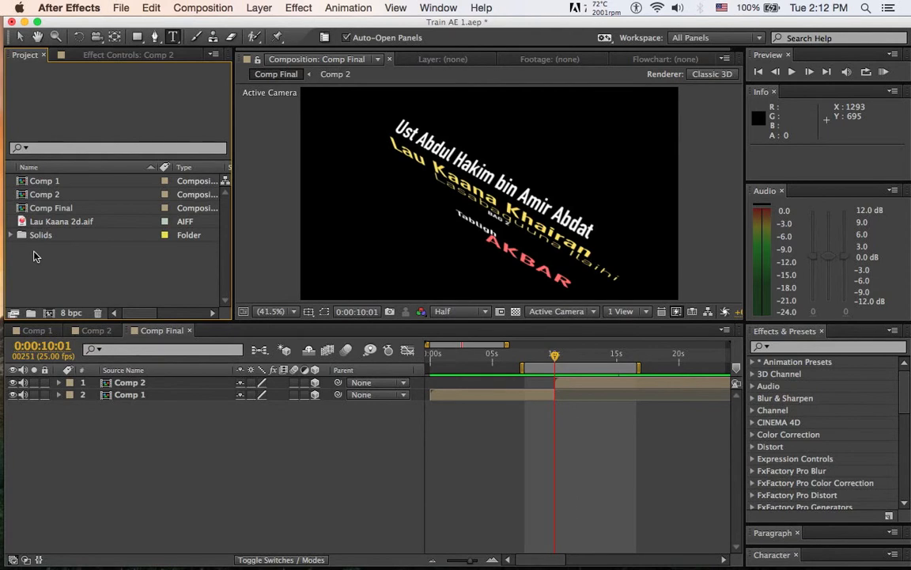
{"action": "right_click", "coordinate": [33, 255]}
{"action": "mouse_move", "coordinate": [54, 319]}
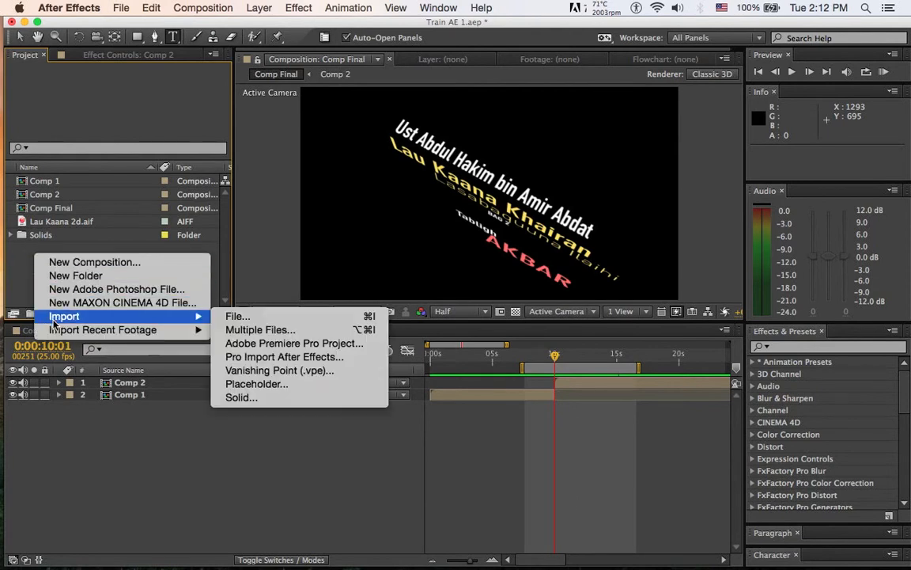
{"action": "left_click", "coordinate": [231, 317]}
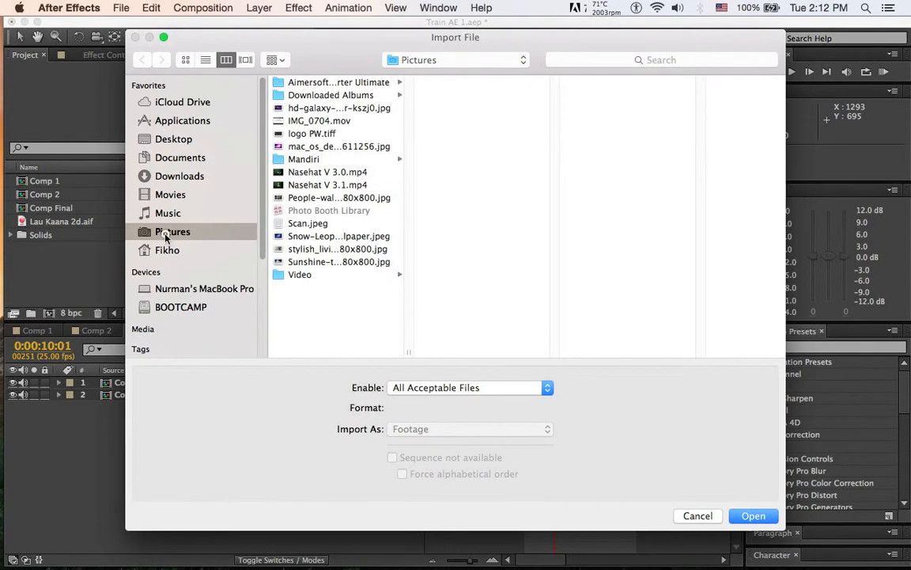
{"action": "left_click", "coordinate": [168, 231]}
{"action": "left_click", "coordinate": [310, 148]}
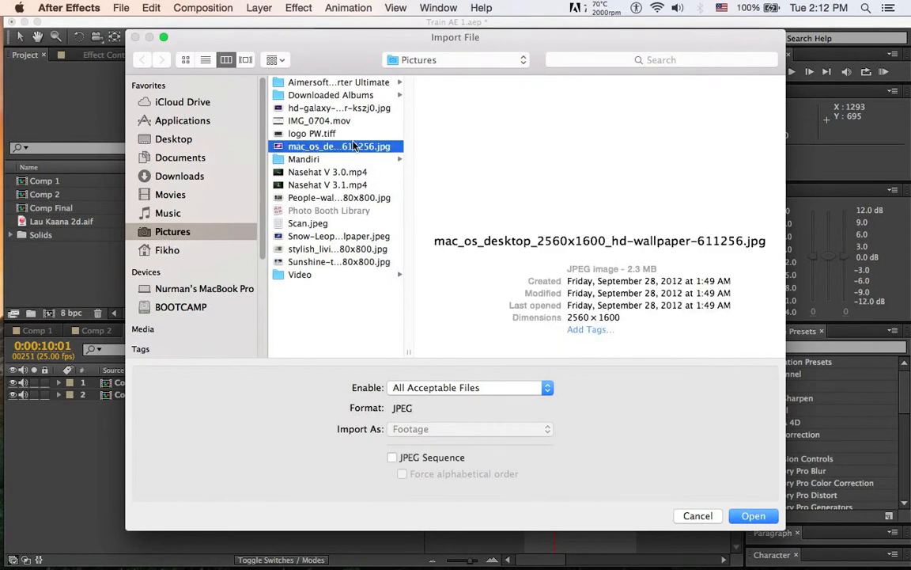
{"action": "left_click", "coordinate": [330, 108]}
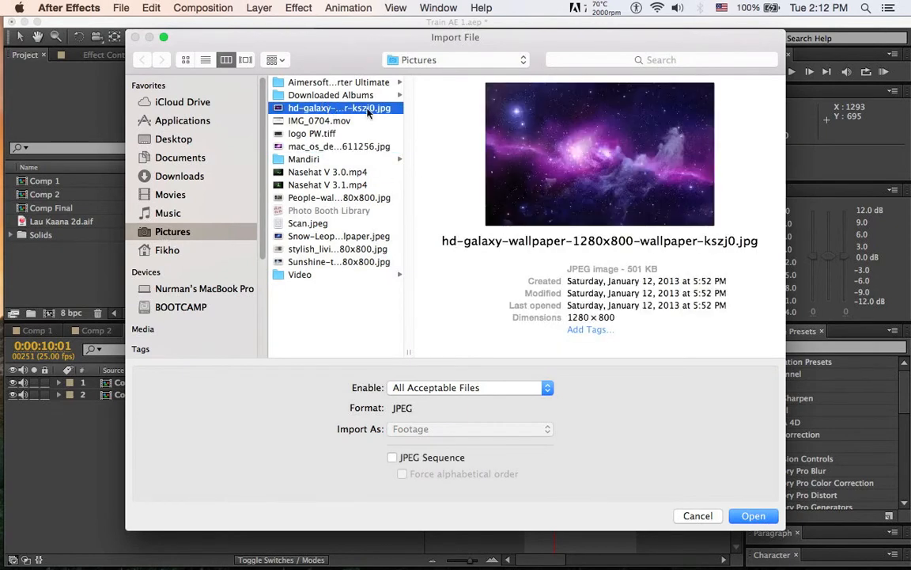
{"action": "left_click", "coordinate": [755, 515]}
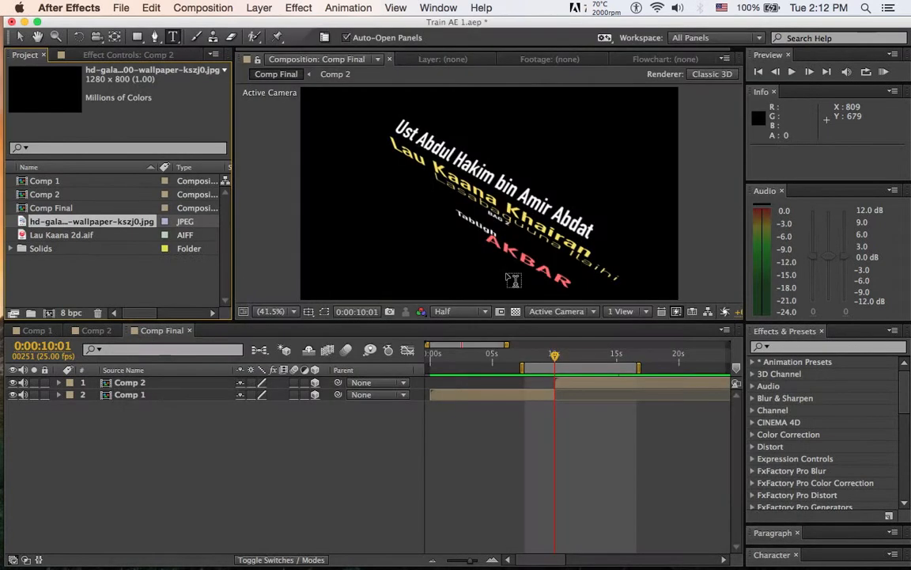
Add the galaxy wallpaper to Comp Final as the lowest layer and move the current time to 0:00:05:11.
{"action": "left_click_drag", "start_coordinate": [35, 93], "coordinate": [73, 415]}
{"action": "left_click_drag", "start_coordinate": [456, 358], "coordinate": [498, 375]}
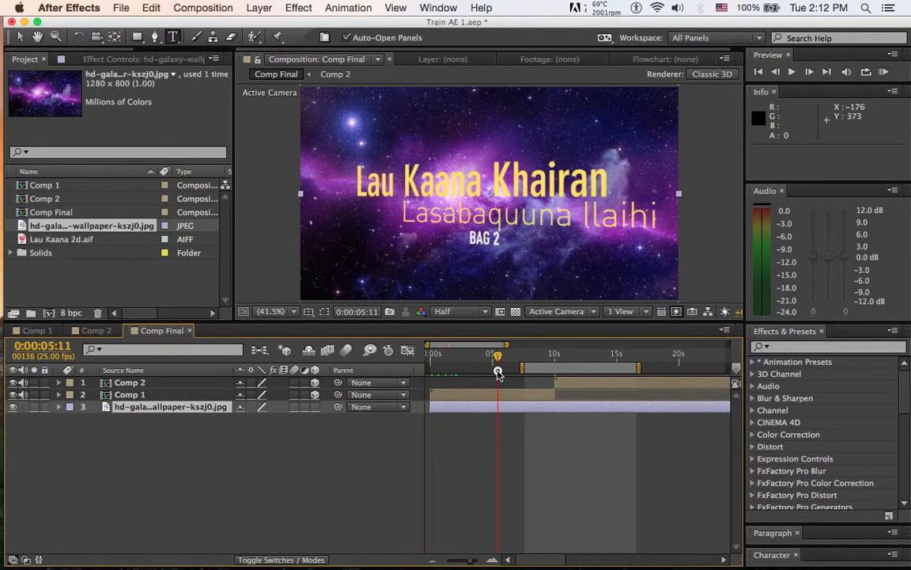
Apply the Hue/Saturation color correction effect to the galaxy wallpaper layer and set its Master Lightness to -62.
{"action": "right_click", "coordinate": [163, 412]}
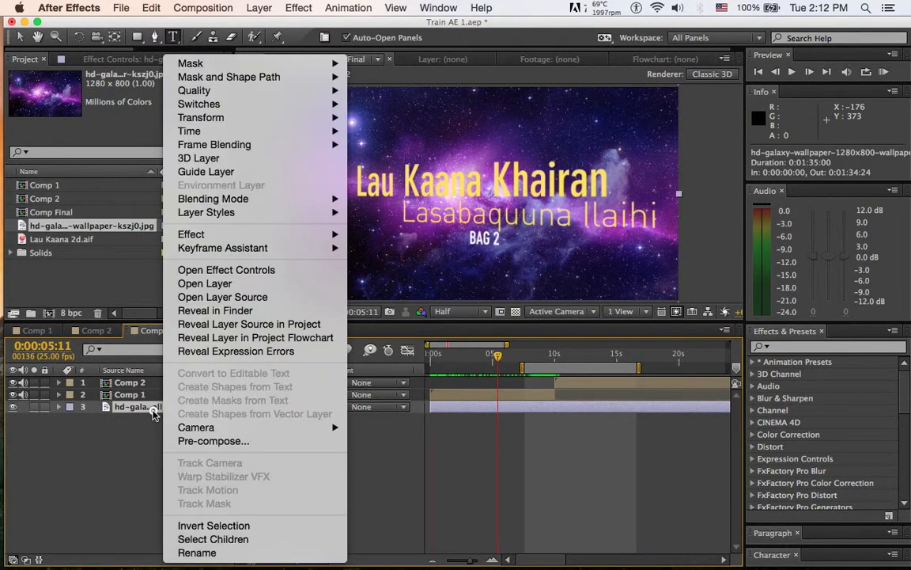
{"action": "left_click", "coordinate": [156, 415]}
{"action": "left_click", "coordinate": [298, 8]}
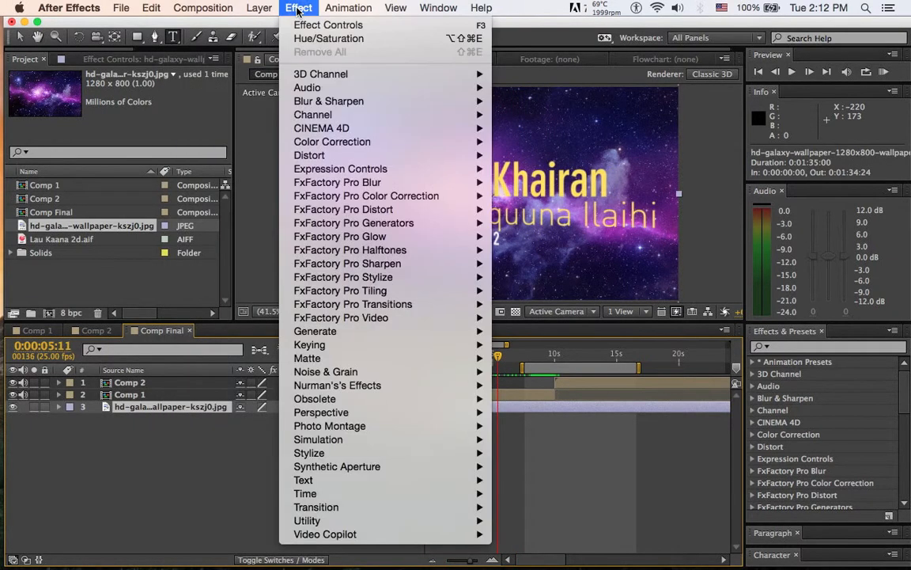
{"action": "mouse_move", "coordinate": [340, 142]}
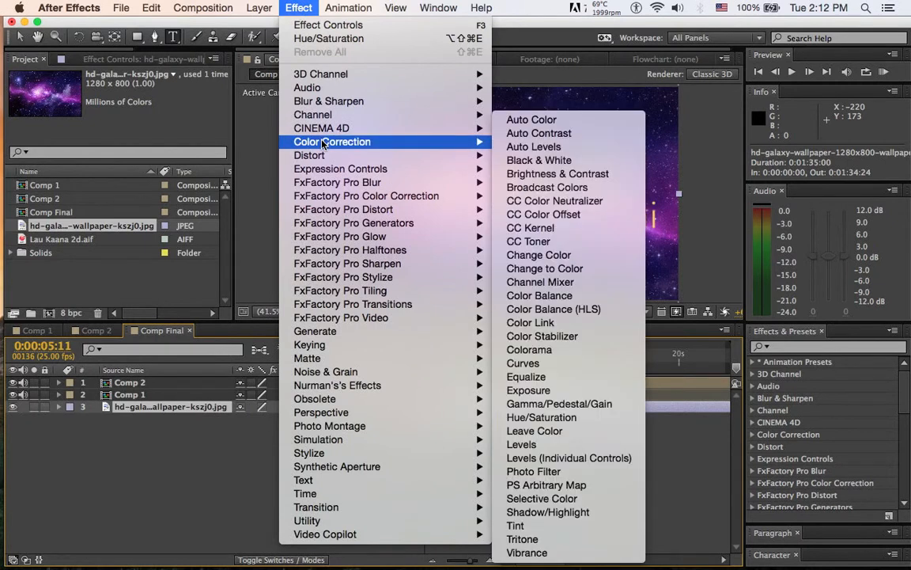
{"action": "left_click", "coordinate": [541, 417]}
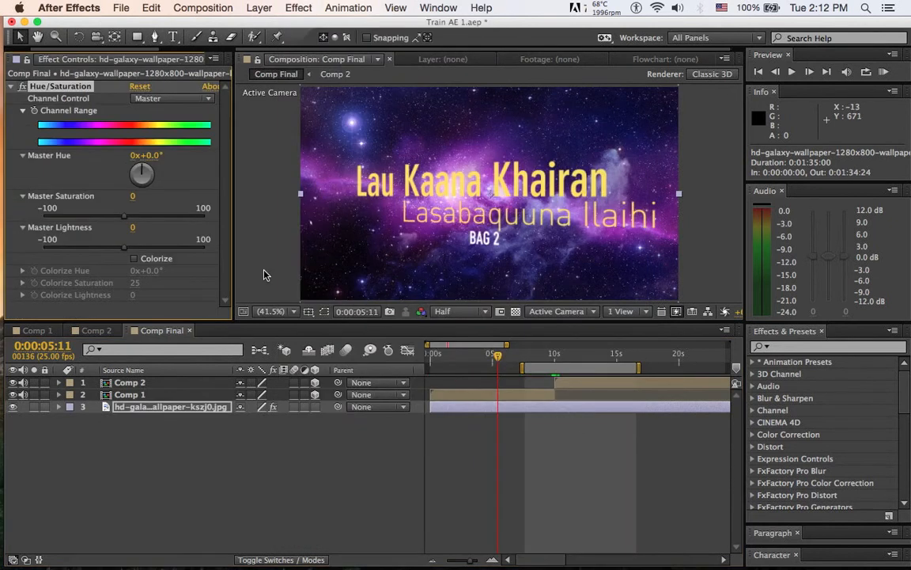
{"action": "left_click_drag", "start_coordinate": [123, 250], "coordinate": [74, 254]}
Turn the galaxy wallpaper into a 3D layer and move the current time to 0:00:12:02.
{"action": "left_click_drag", "start_coordinate": [498, 356], "coordinate": [580, 370]}
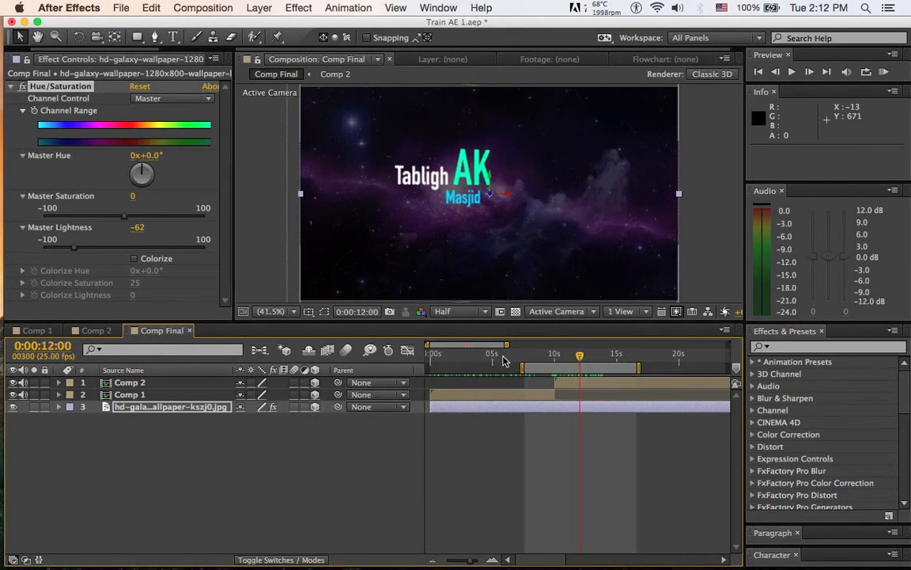
{"action": "left_click", "coordinate": [224, 412]}
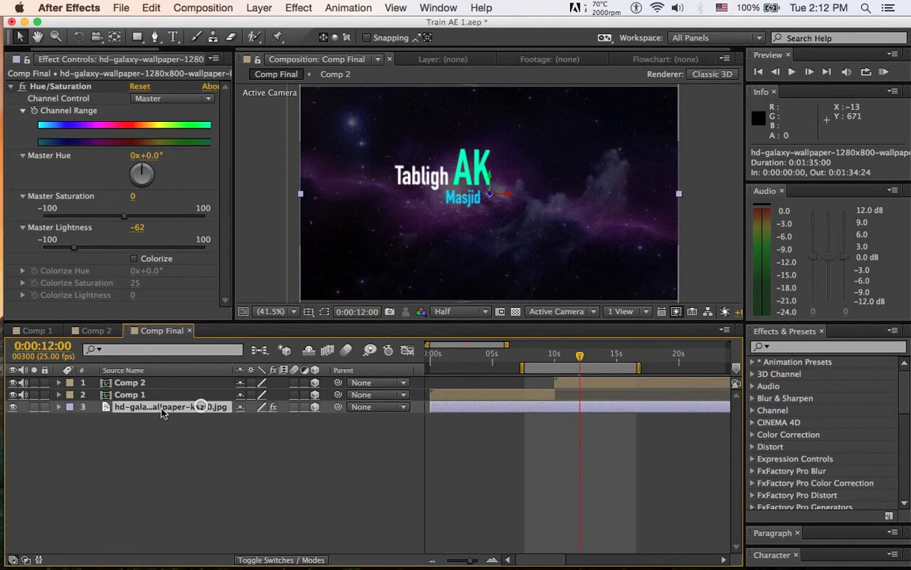
{"action": "left_click_drag", "start_coordinate": [551, 362], "coordinate": [581, 362]}
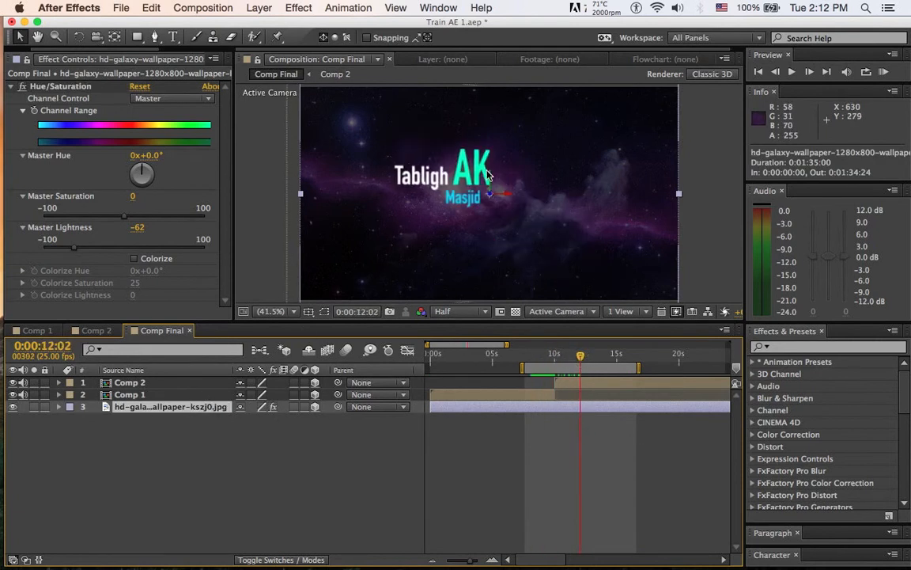
{"action": "left_click", "coordinate": [58, 407]}
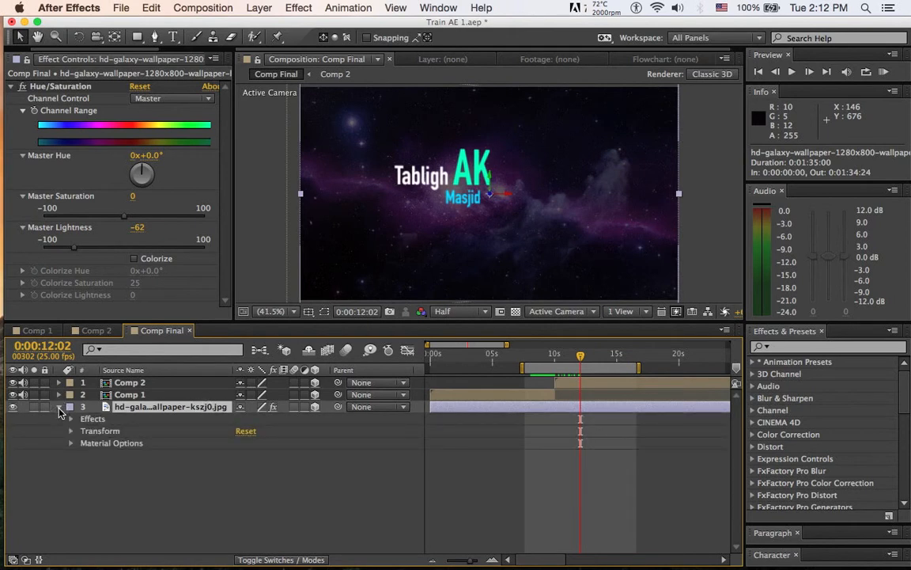
{"action": "left_click", "coordinate": [59, 408]}
Set the Z value of the Comp 2 layer's Anchor Point to 169.0 and collapse its properties.
{"action": "left_click", "coordinate": [529, 156]}
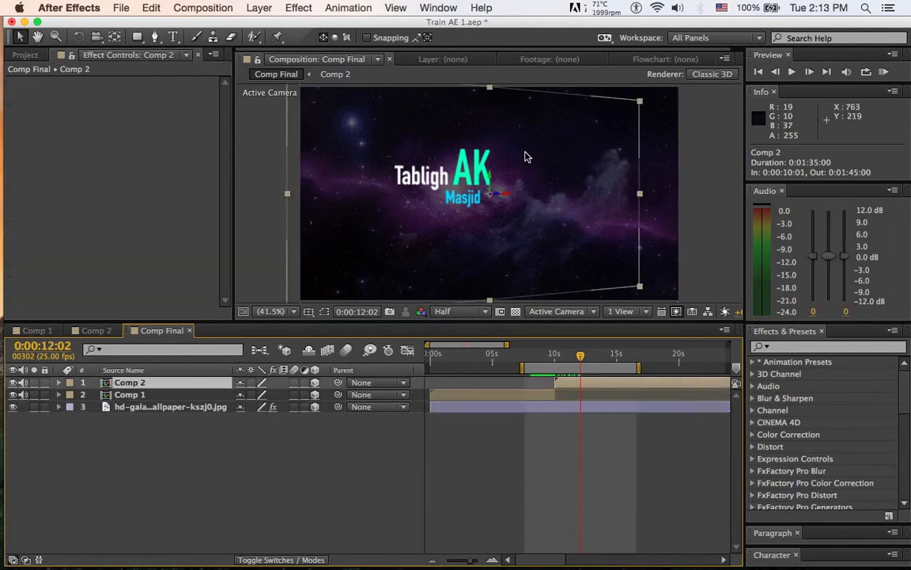
{"action": "left_click", "coordinate": [58, 382]}
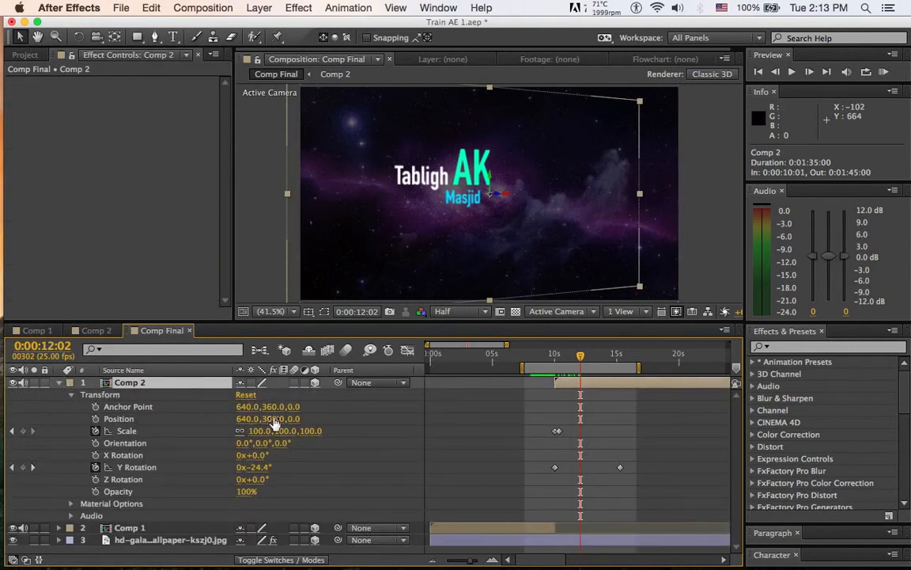
{"action": "left_click_drag", "start_coordinate": [294, 407], "coordinate": [418, 410]}
{"action": "left_click_drag", "start_coordinate": [585, 361], "coordinate": [481, 379]}
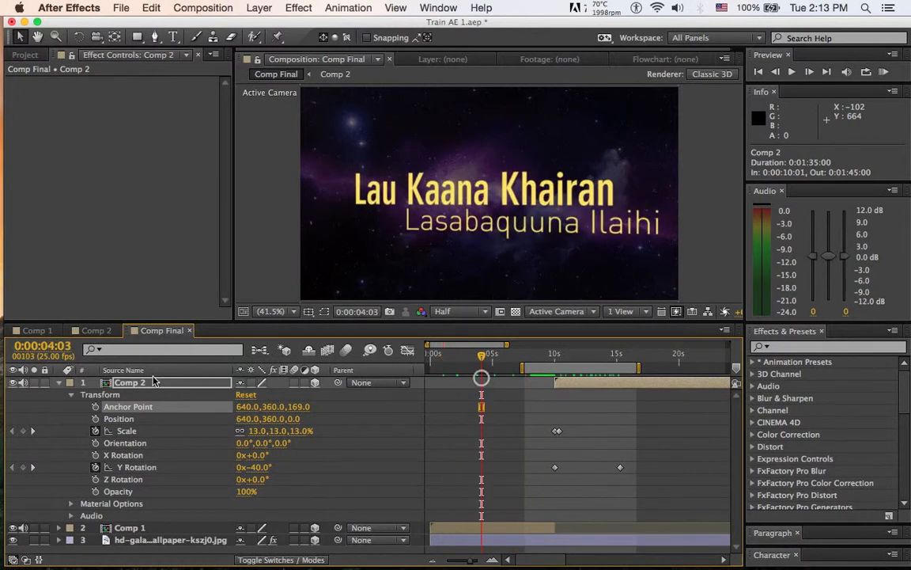
{"action": "left_click", "coordinate": [58, 384]}
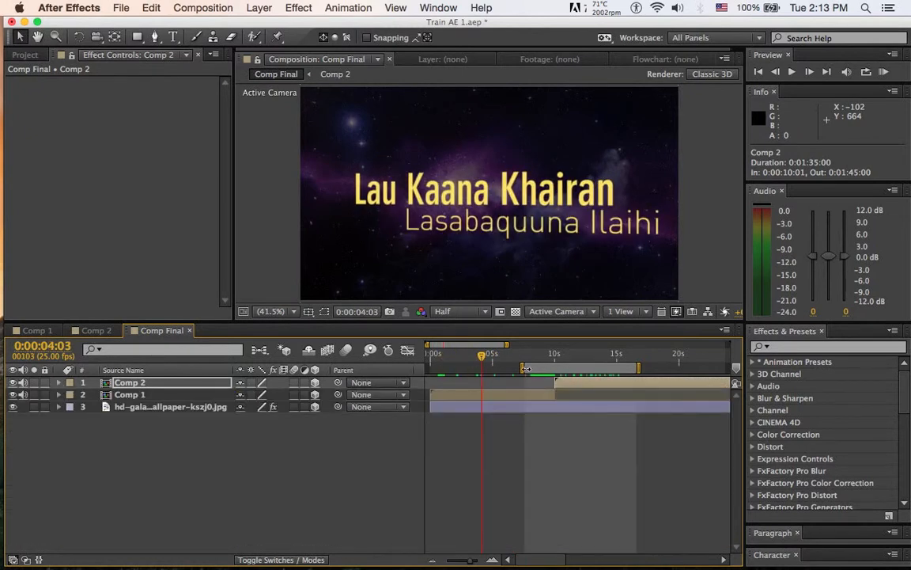
Extend the work area's start to 0:00:00:00 and play a RAM preview of both compositions over the darkened background.
{"action": "left_click_drag", "start_coordinate": [482, 360], "coordinate": [598, 359]}
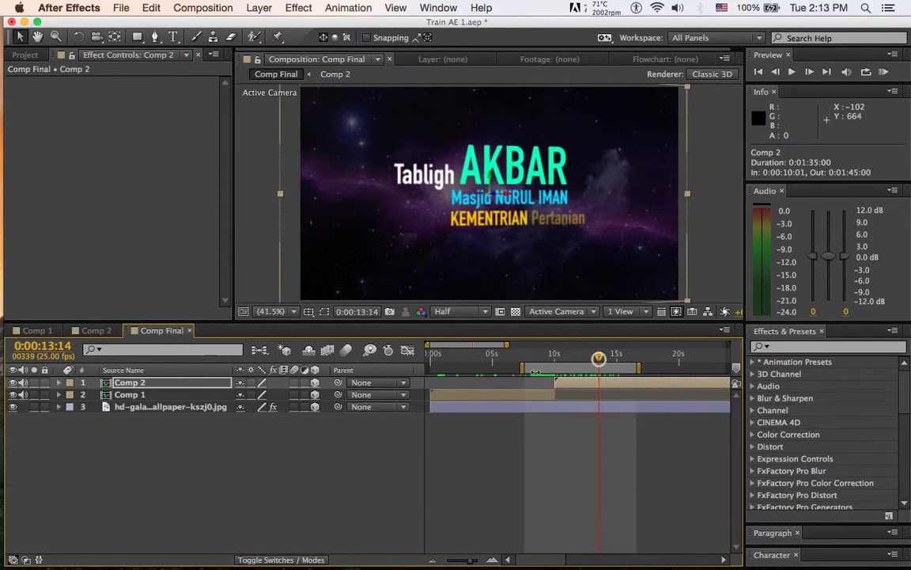
{"action": "left_click_drag", "start_coordinate": [523, 370], "coordinate": [431, 369]}
{"action": "mouse_move", "coordinate": [603, 362]}
{"action": "left_mouse_down"}
{"action": "mouse_move", "coordinate": [481, 324]}
{"action": "mouse_move", "coordinate": [379, 333]}
{"action": "mouse_move", "coordinate": [486, 364]}
{"action": "mouse_move", "coordinate": [570, 370]}
{"action": "mouse_move", "coordinate": [609, 360]}
{"action": "left_mouse_up"}
{"action": "key", "text": "KP_0"}
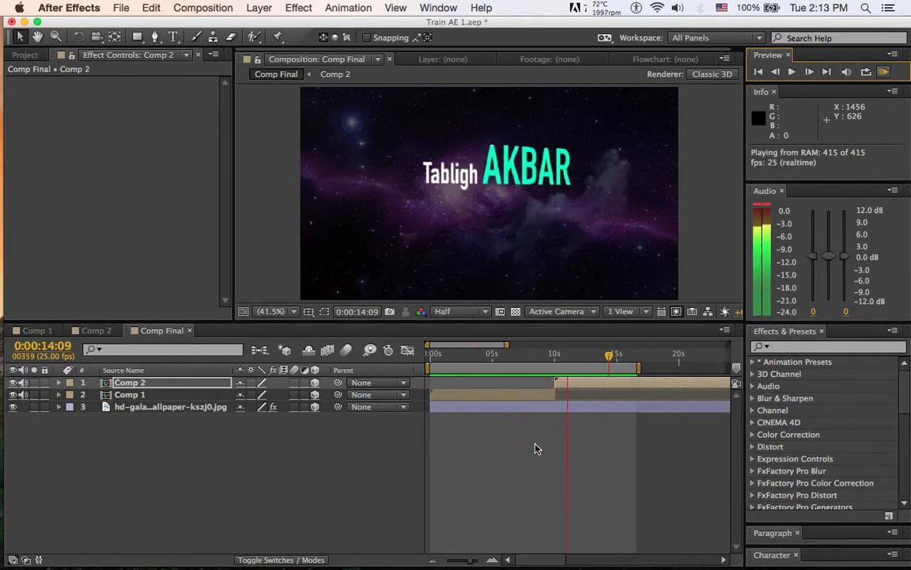
{"action": "left_click", "coordinate": [535, 448]}
Move the current time to 0:00:03:19 and add a white Spot light named Light 1 with 100% intensity to Comp Final.
{"action": "left_click", "coordinate": [508, 355]}
{"action": "left_click_drag", "start_coordinate": [507, 355], "coordinate": [477, 364]}
{"action": "left_click", "coordinate": [127, 445]}
{"action": "right_click", "coordinate": [119, 445]}
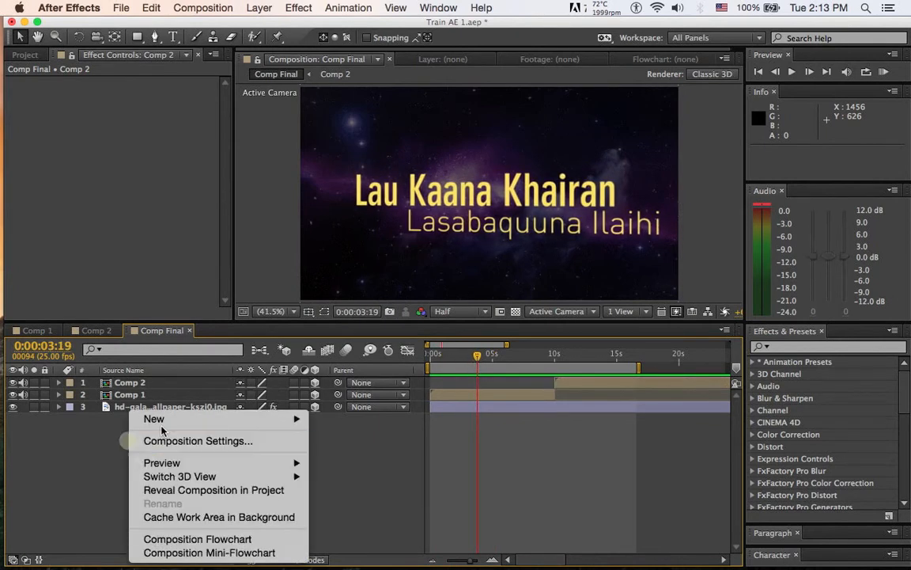
{"action": "left_click", "coordinate": [82, 446]}
{"action": "right_click", "coordinate": [92, 448]}
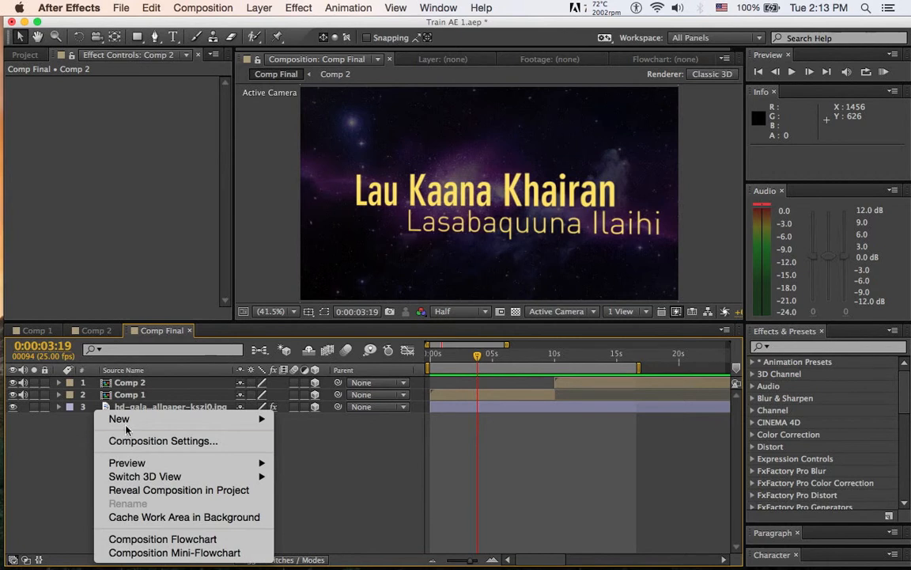
{"action": "mouse_move", "coordinate": [131, 424]}
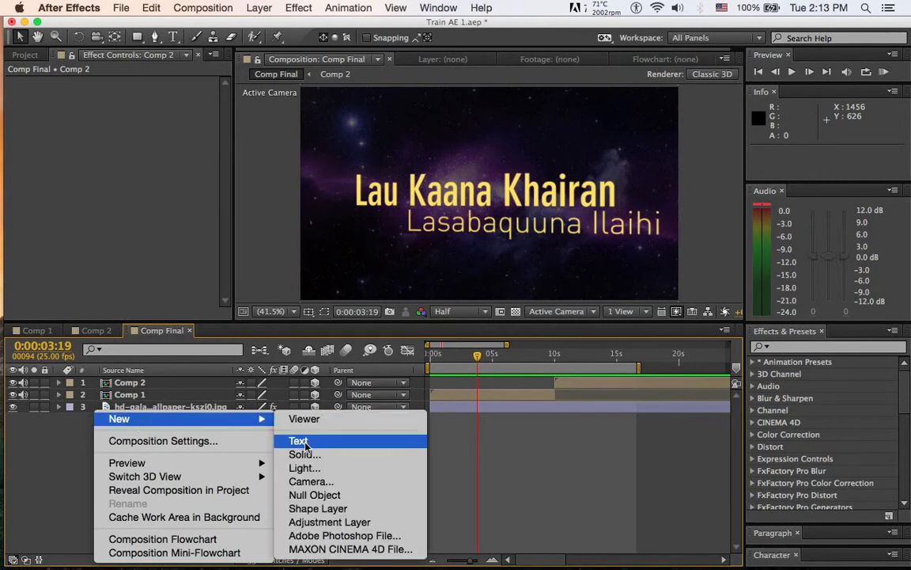
{"action": "left_click", "coordinate": [307, 469]}
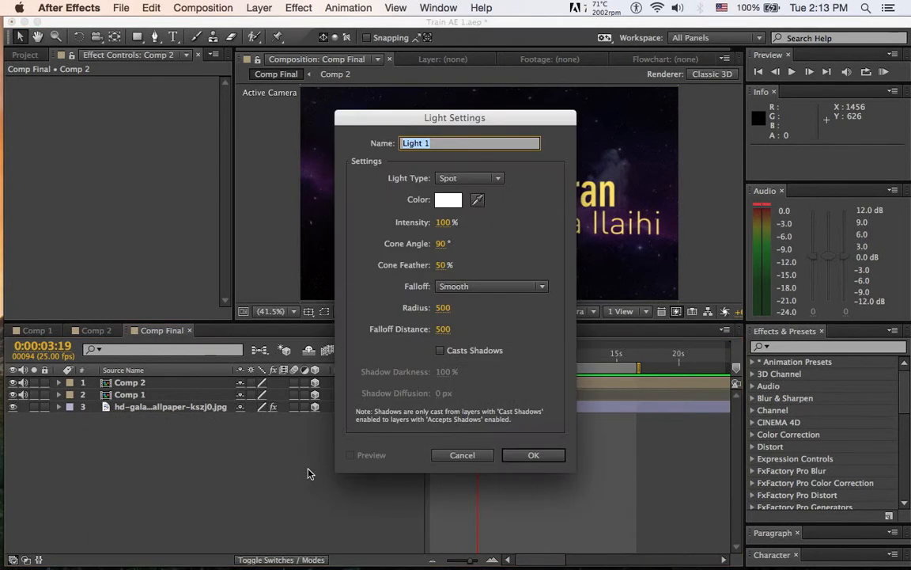
{"action": "left_click", "coordinate": [470, 178]}
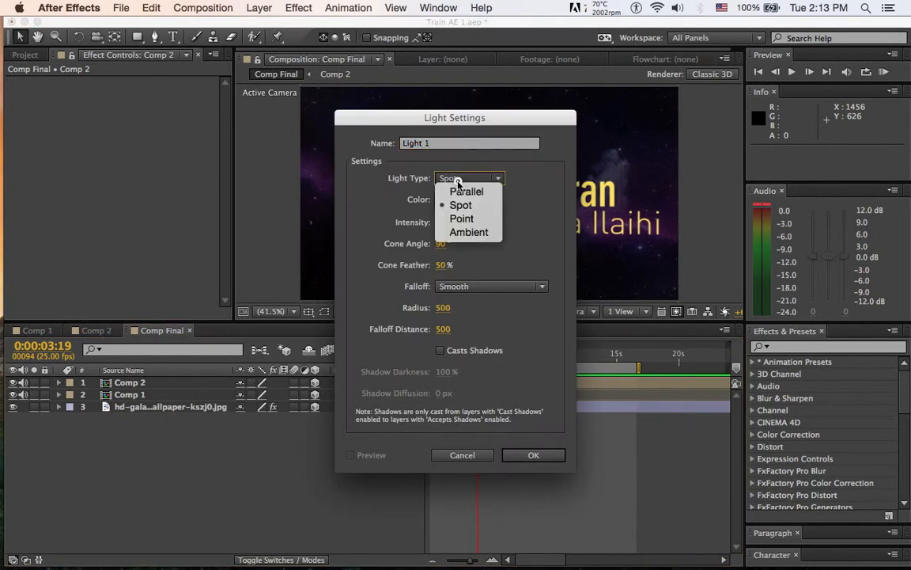
{"action": "left_click", "coordinate": [541, 175]}
{"action": "left_click", "coordinate": [549, 461]}
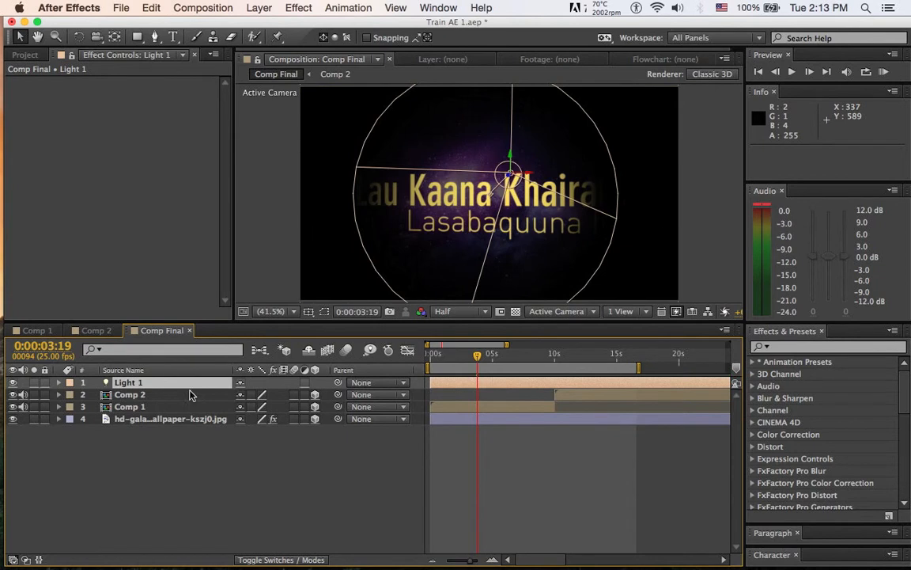
Set Light 1's Intensity to 171% and its Cone Angle to 122°.
{"action": "left_click", "coordinate": [58, 383]}
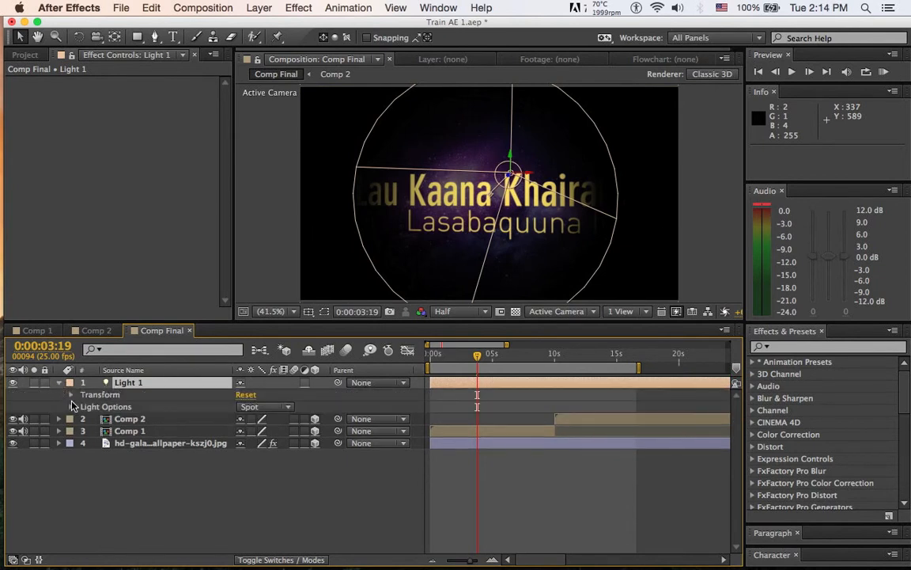
{"action": "left_click", "coordinate": [71, 406]}
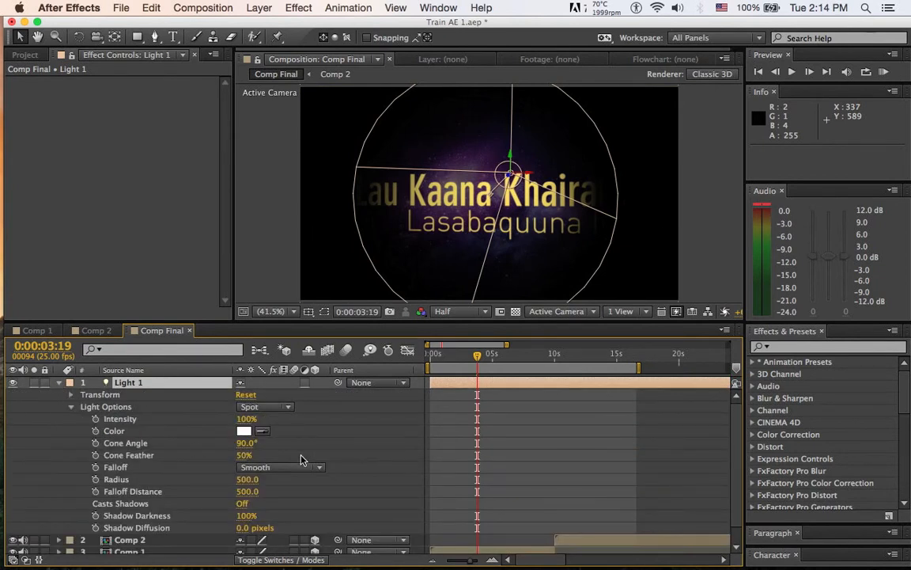
{"action": "left_click_drag", "start_coordinate": [246, 419], "coordinate": [315, 422]}
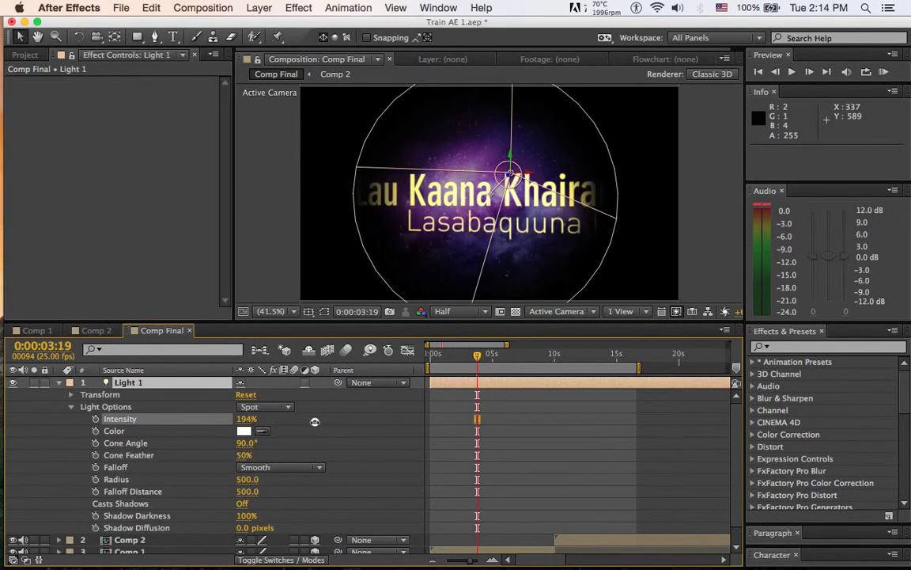
{"action": "left_click_drag", "start_coordinate": [245, 443], "coordinate": [285, 442]}
{"action": "left_click_drag", "start_coordinate": [260, 444], "coordinate": [265, 443]}
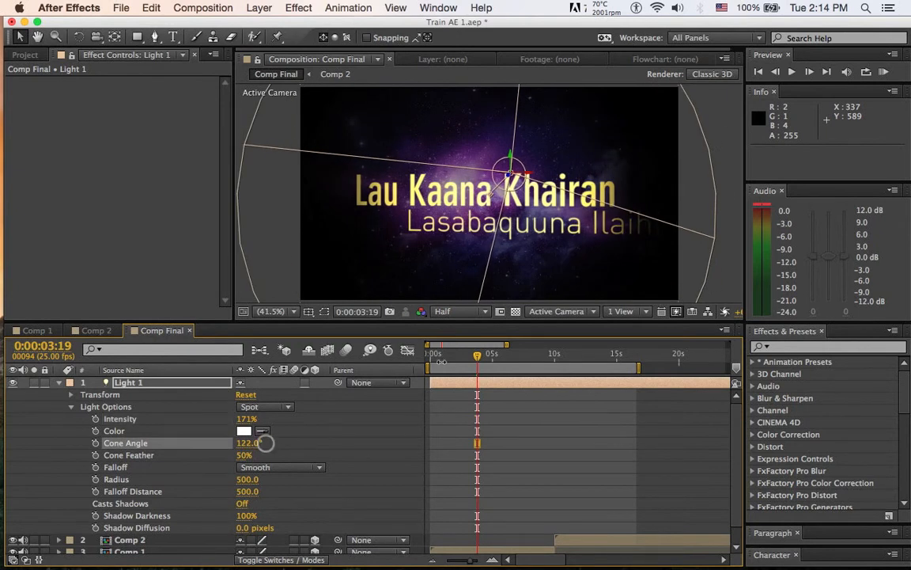
Compare the scene at 0:00:07:01 with Light 1 hidden and shown.
{"action": "left_click_drag", "start_coordinate": [477, 354], "coordinate": [515, 378]}
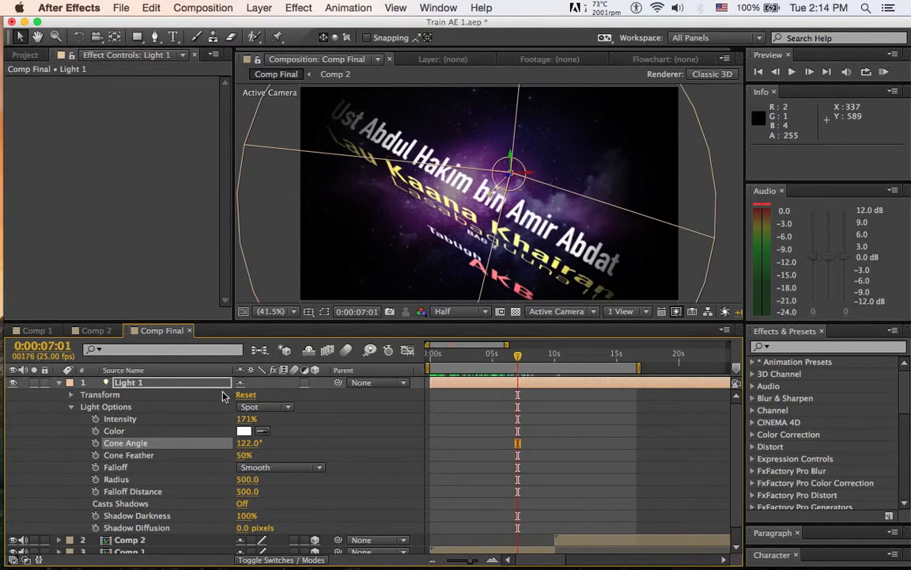
{"action": "left_click", "coordinate": [13, 385]}
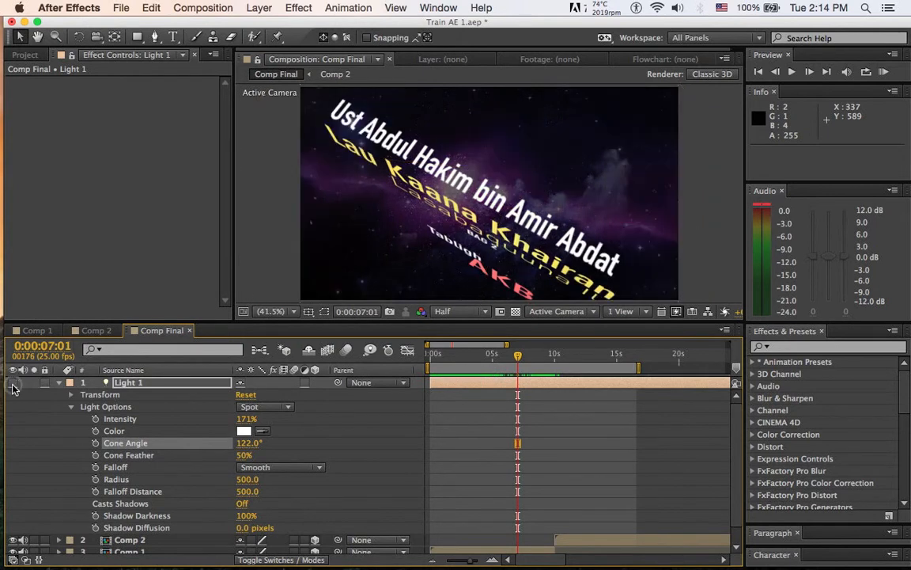
{"action": "left_click", "coordinate": [13, 385]}
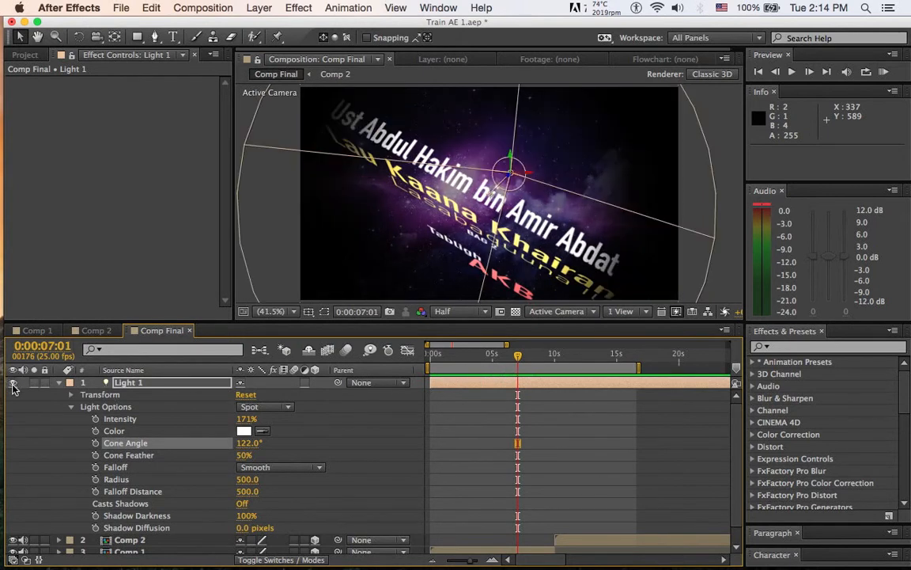
{"action": "left_click", "coordinate": [12, 385]}
{"action": "left_click", "coordinate": [13, 385]}
Collapse Light 1's properties, move the current time to 0:00:12:08 and play a RAM preview of the lit scene.
{"action": "left_click", "coordinate": [59, 382]}
{"action": "left_click_drag", "start_coordinate": [517, 355], "coordinate": [579, 378]}
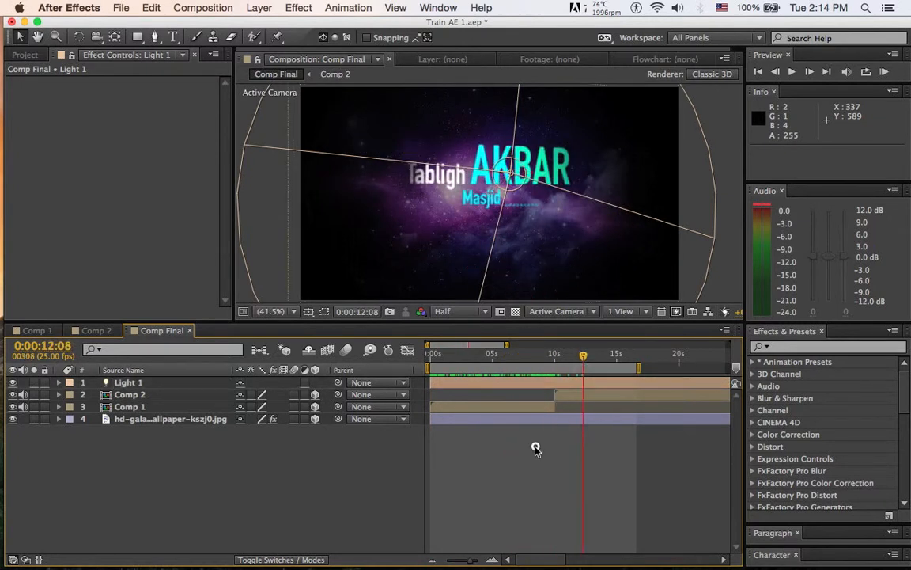
{"action": "key", "text": "KP_0"}
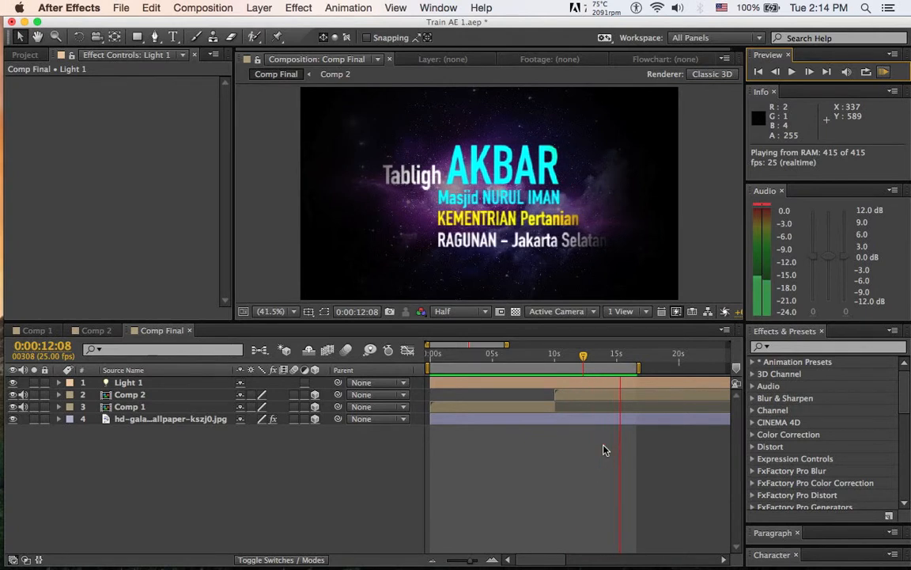
{"action": "key", "text": "space"}
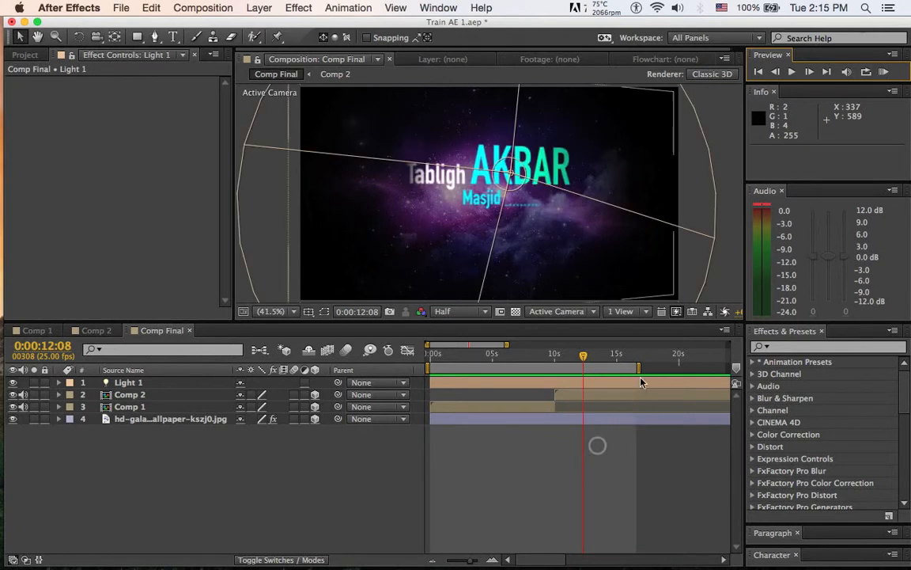
Shorten the work area's end to 0:00:15:22 and return the current time to 0:00:00:00.
{"action": "left_click_drag", "start_coordinate": [635, 369], "coordinate": [629, 369]}
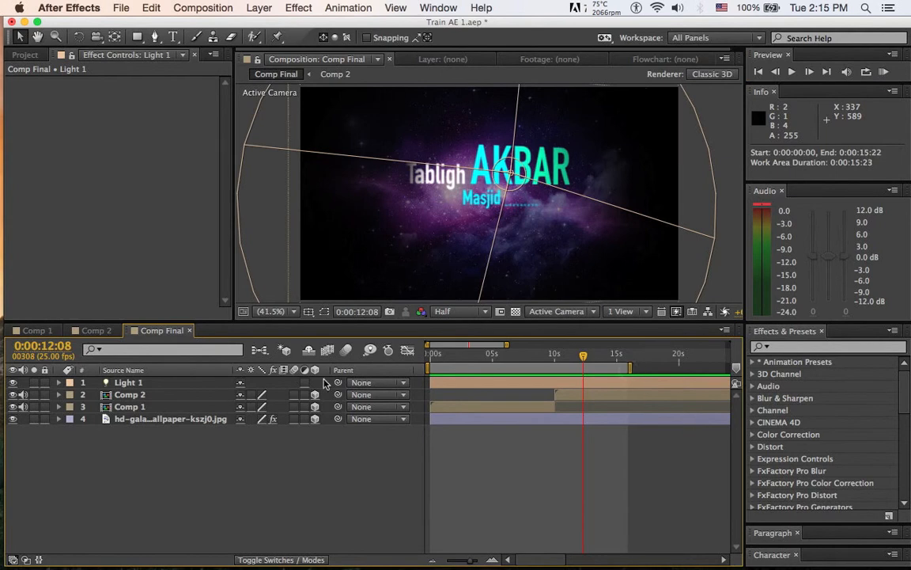
{"action": "left_click_drag", "start_coordinate": [453, 357], "coordinate": [389, 366]}
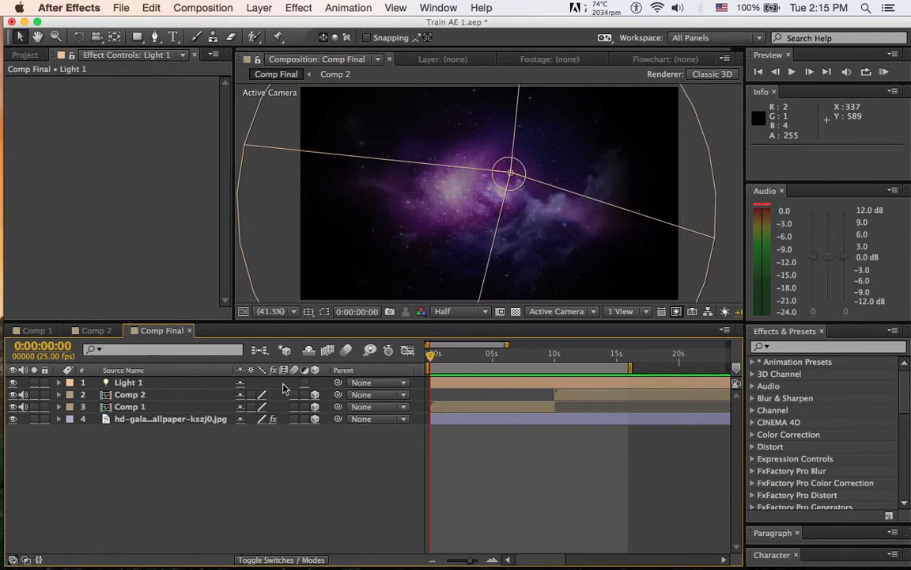
{"action": "left_click_drag", "start_coordinate": [441, 358], "coordinate": [391, 376]}
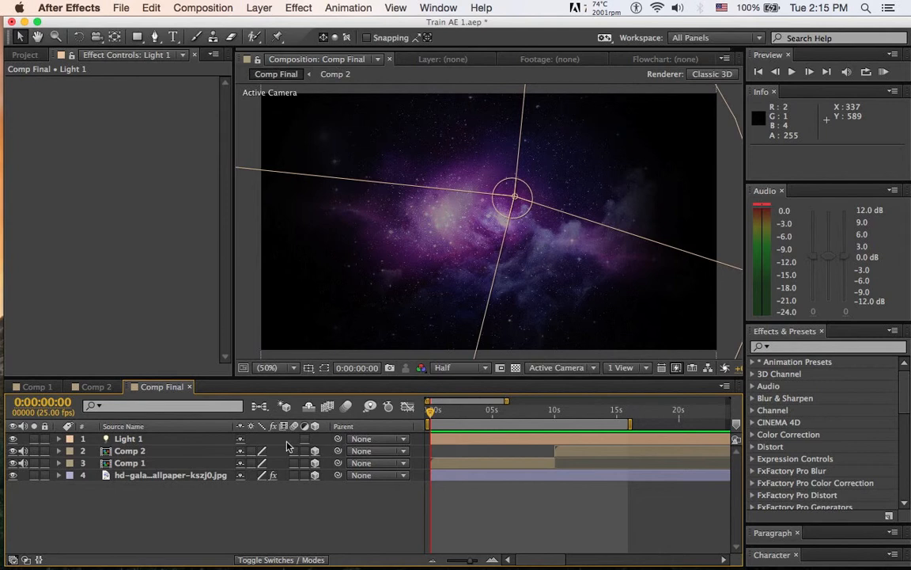
Add Comp Final to the Render Queue.
{"action": "left_click", "coordinate": [207, 10]}
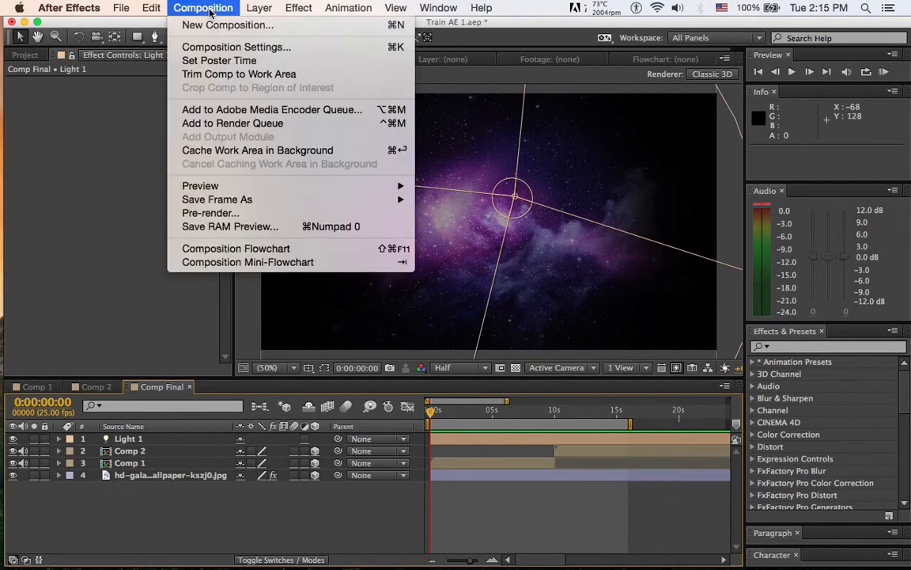
{"action": "left_click", "coordinate": [279, 125]}
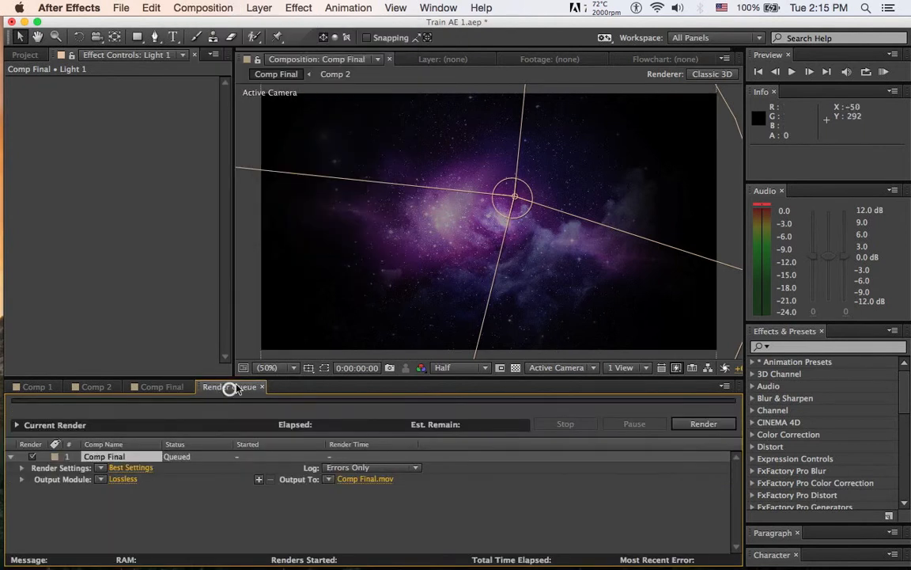
Confirm Comp Final's render settings with Best quality, Full resolution and the Work Area Only time span.
{"action": "left_click", "coordinate": [128, 467]}
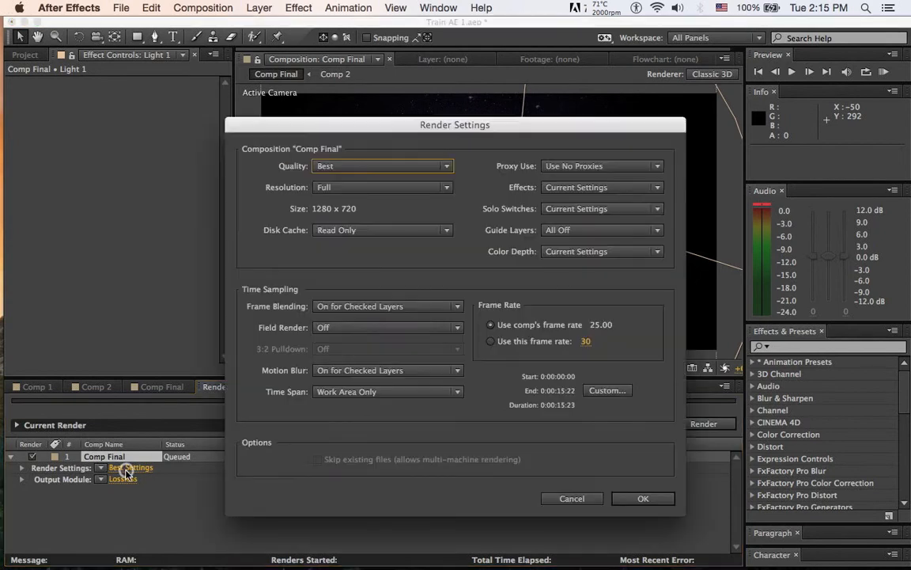
{"action": "left_click", "coordinate": [572, 498]}
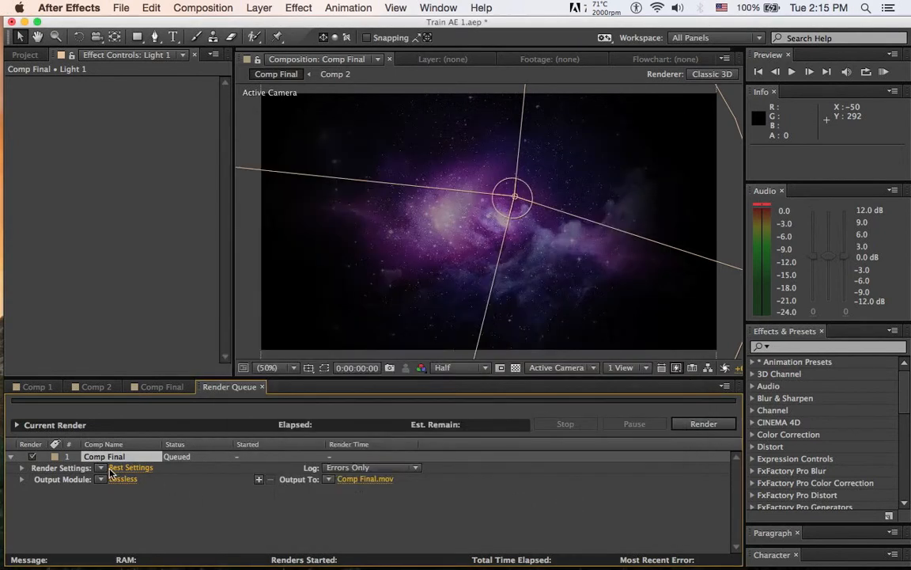
{"action": "left_click", "coordinate": [138, 468]}
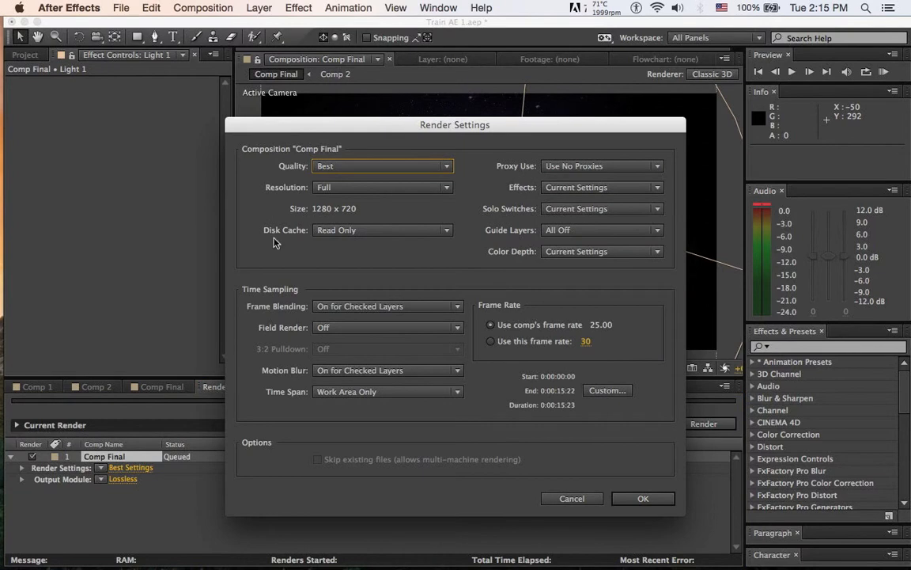
{"action": "left_click", "coordinate": [625, 500]}
Set the output module's QuickTime video codec to H.264 at quality 100 and accept the module settings.
{"action": "left_click", "coordinate": [123, 481]}
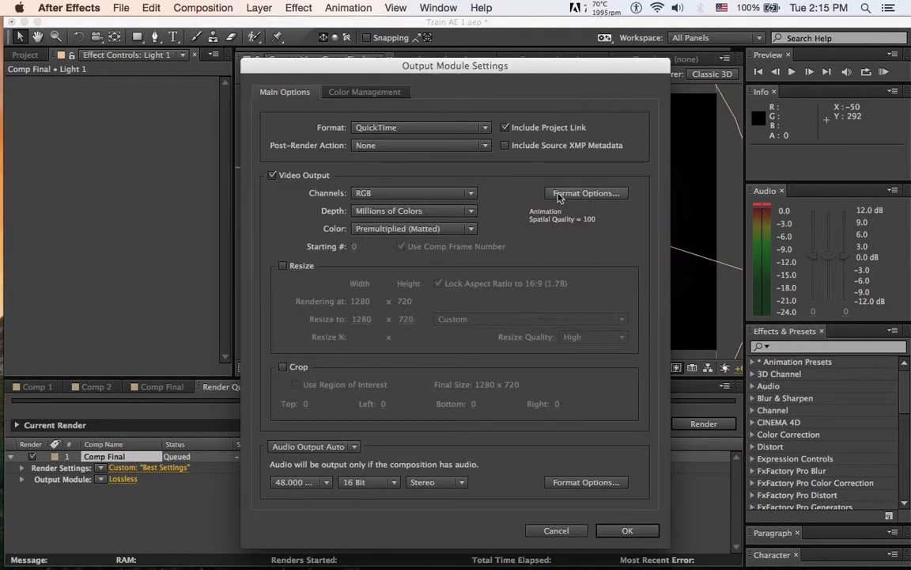
{"action": "left_click", "coordinate": [590, 195]}
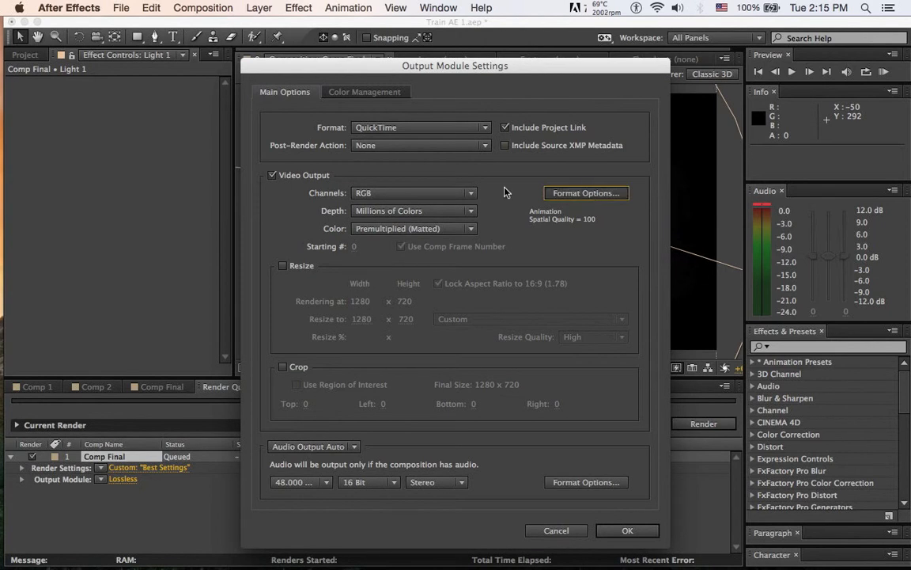
{"action": "left_click", "coordinate": [465, 154]}
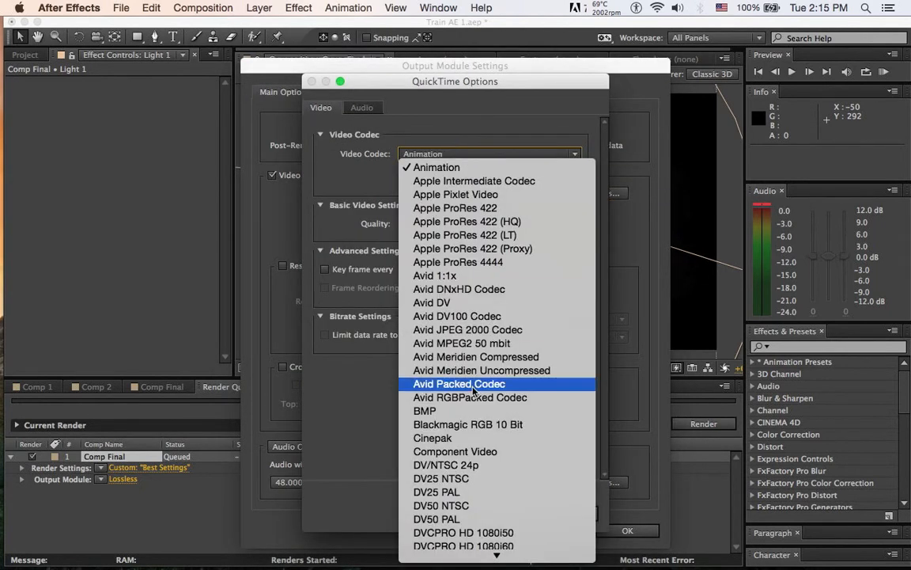
{"action": "scroll", "coordinate": [473, 380], "scroll_direction": "down", "scroll_amount": 10}
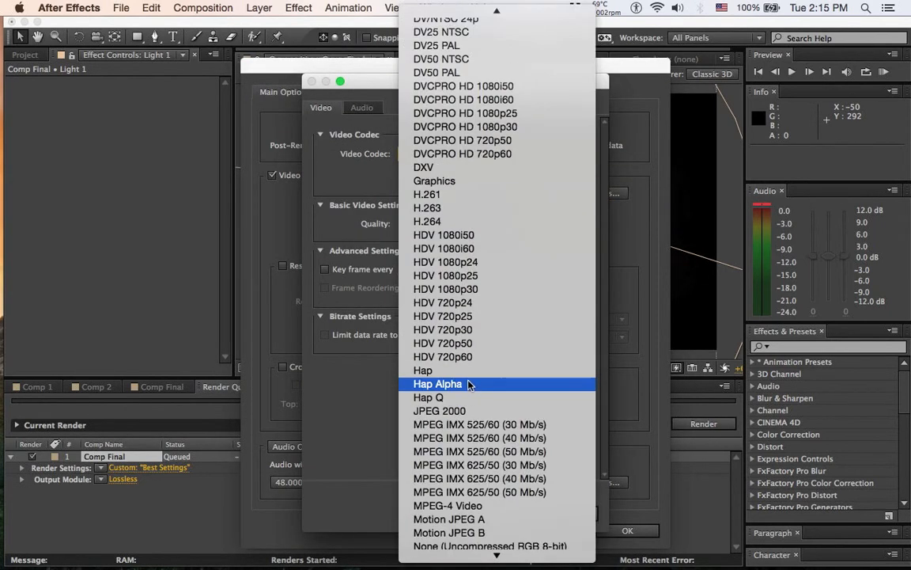
{"action": "left_click", "coordinate": [467, 222]}
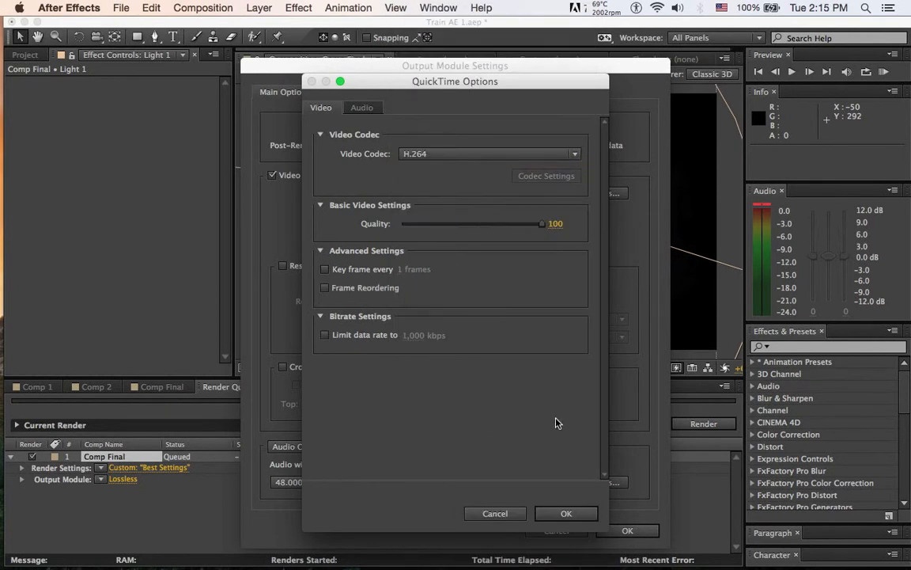
{"action": "mouse_move", "coordinate": [542, 224]}
{"action": "left_mouse_down"}
{"action": "mouse_move", "coordinate": [366, 227]}
{"action": "mouse_move", "coordinate": [554, 225]}
{"action": "left_mouse_up"}
{"action": "left_click", "coordinate": [566, 514]}
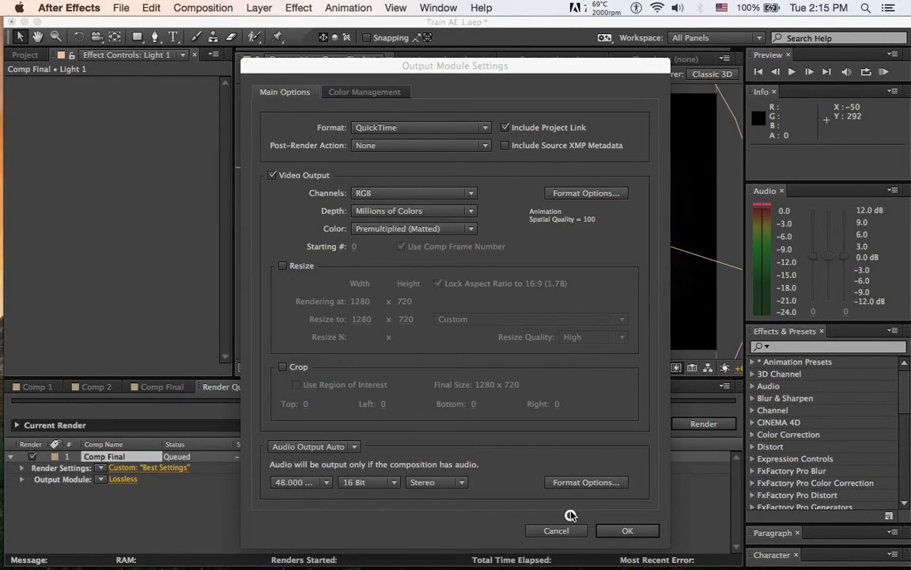
{"action": "left_click", "coordinate": [628, 530]}
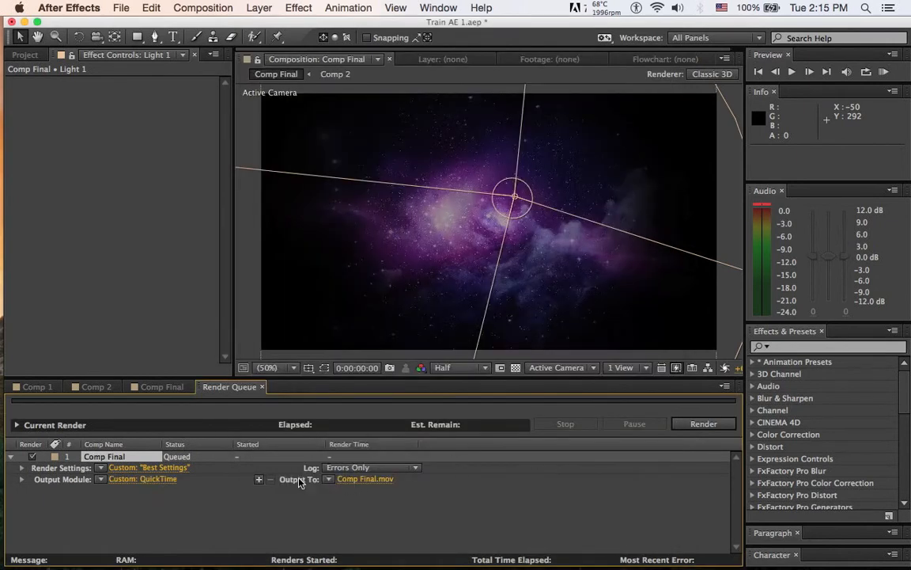
Set the output destination to Comp Final.mov on the Desktop and render the queue.
{"action": "left_click", "coordinate": [367, 480]}
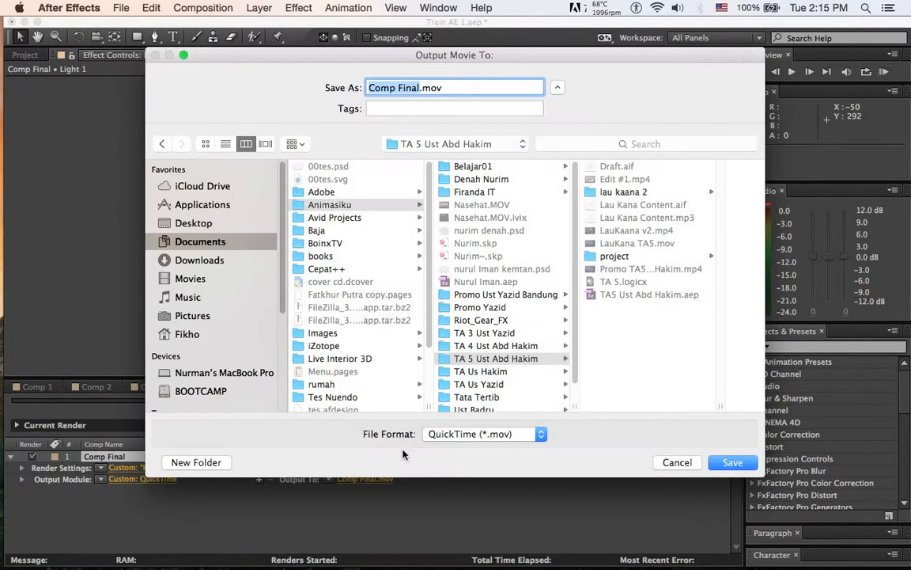
{"action": "left_click", "coordinate": [605, 257]}
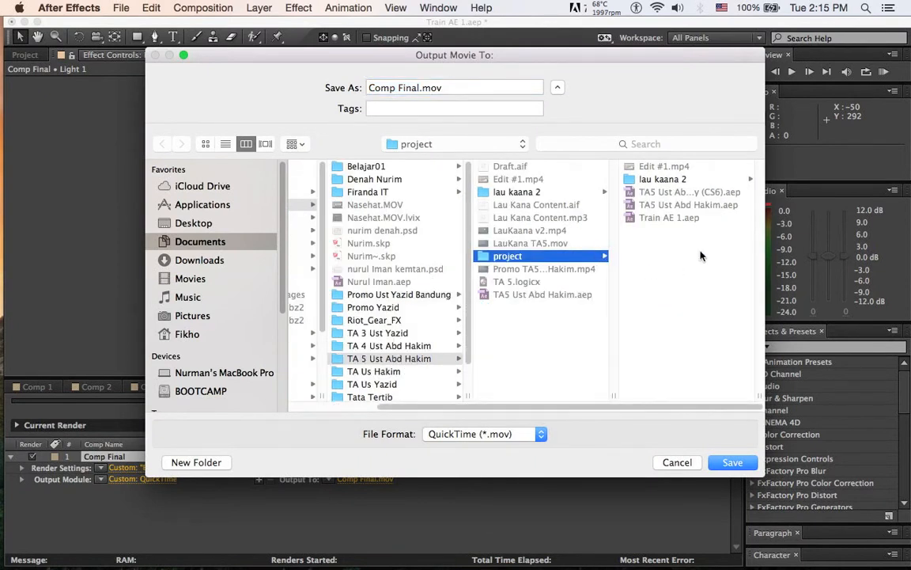
{"action": "left_click", "coordinate": [194, 224]}
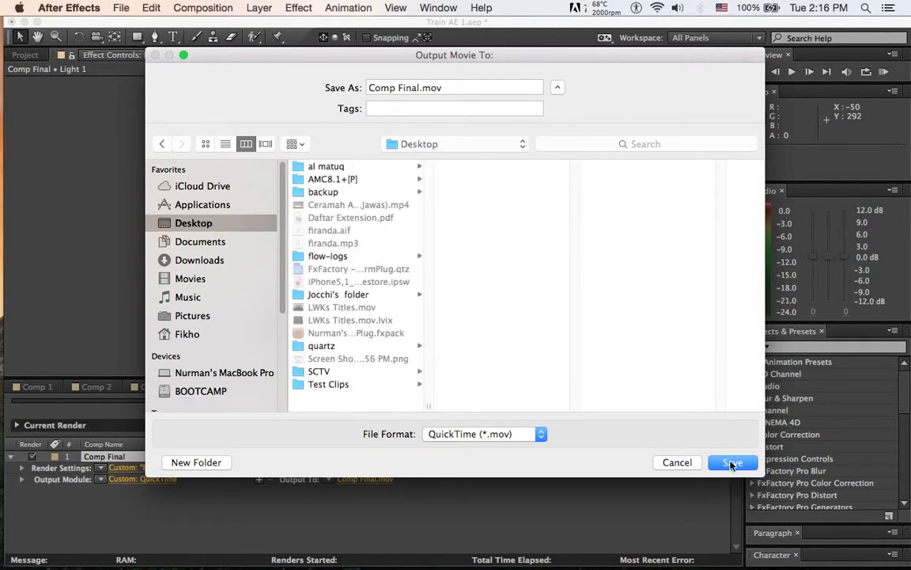
{"action": "left_click", "coordinate": [732, 463]}
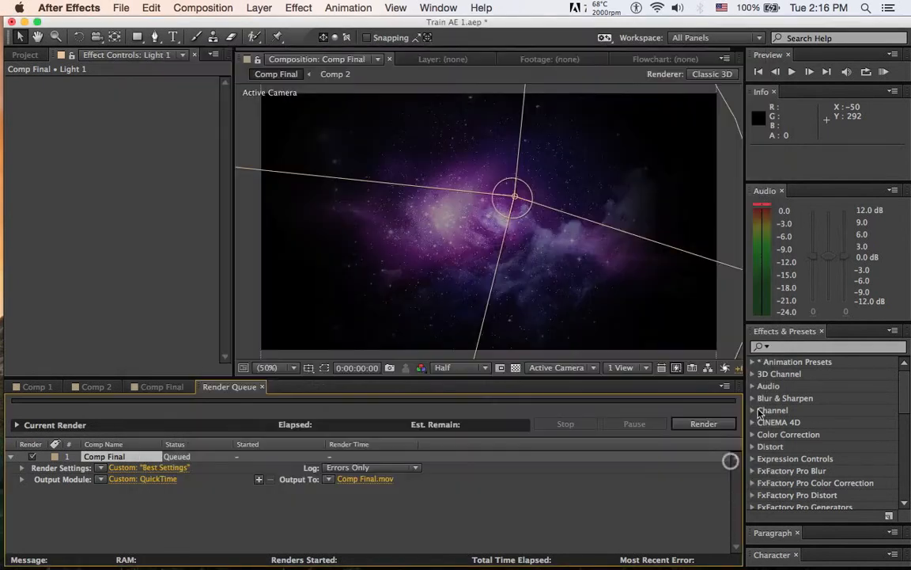
{"action": "left_click", "coordinate": [701, 427]}
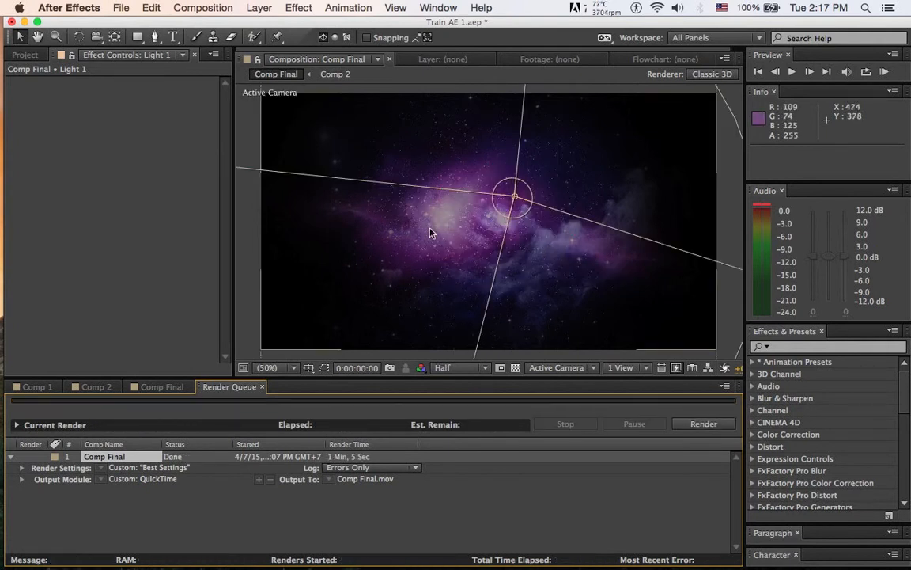
Switch to Desktop 1 in Finder and preview the rendered Comp Final.mov with Quick Look.
{"action": "key", "text": "ctrl+Up"}
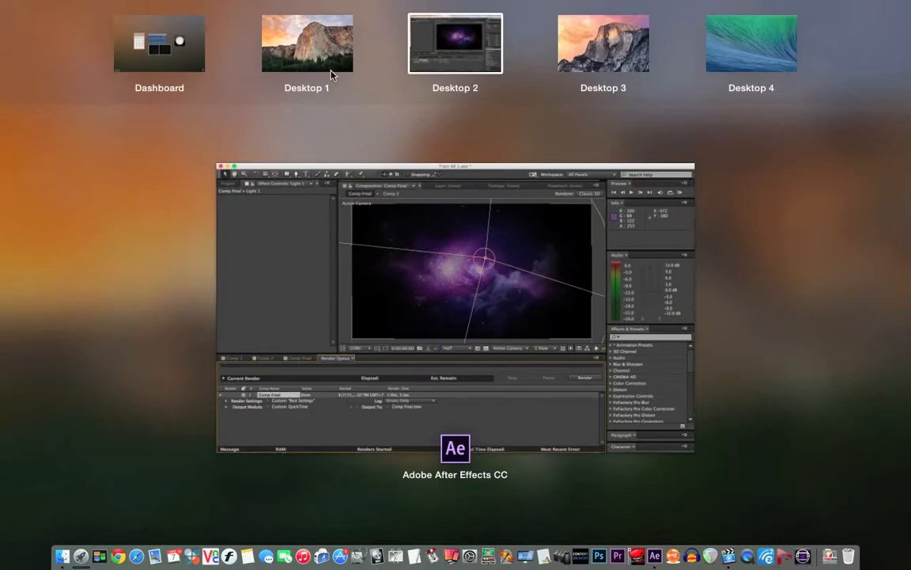
{"action": "left_click", "coordinate": [308, 43]}
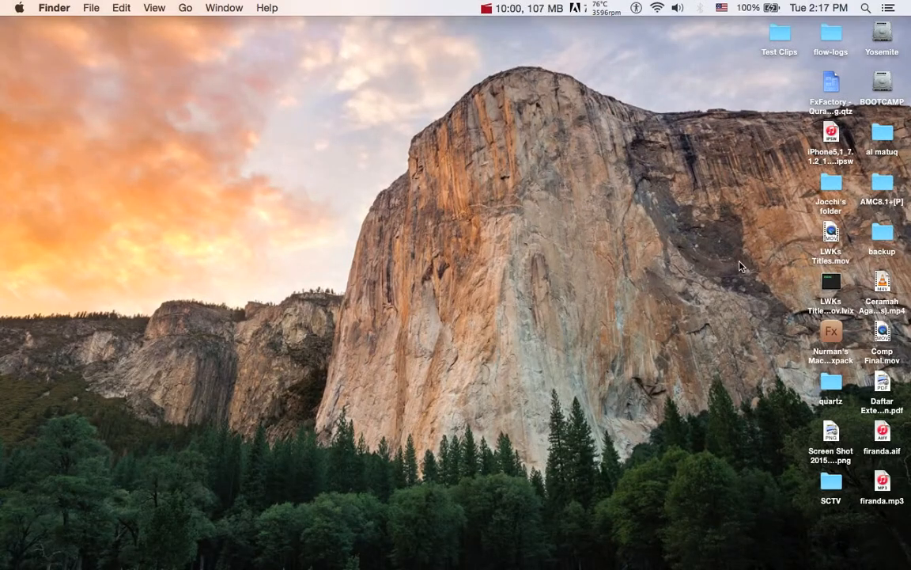
{"action": "left_click", "coordinate": [881, 334]}
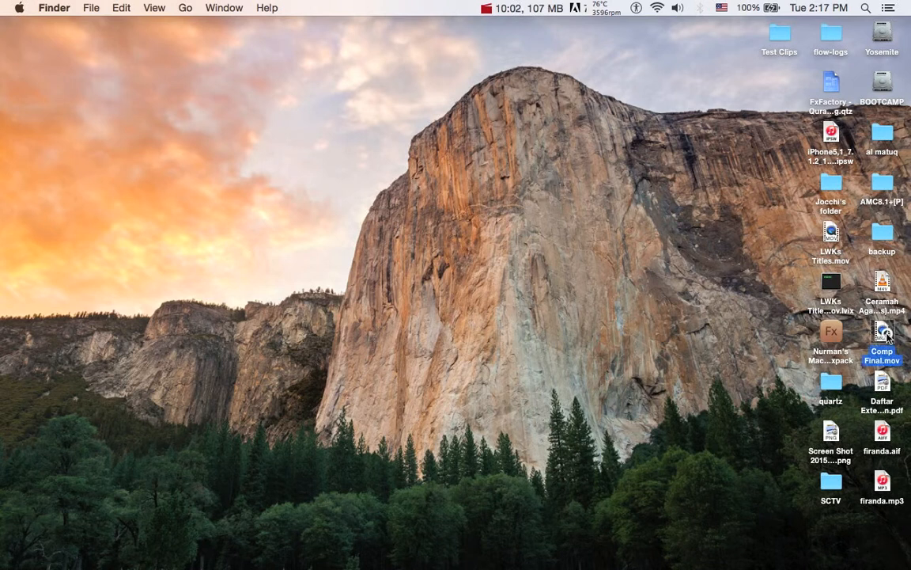
{"action": "key", "text": "space"}
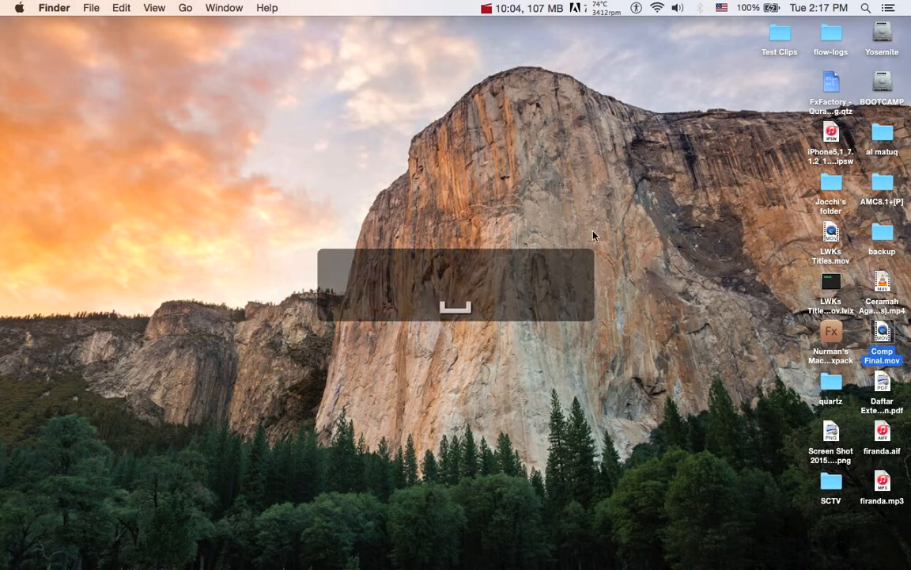